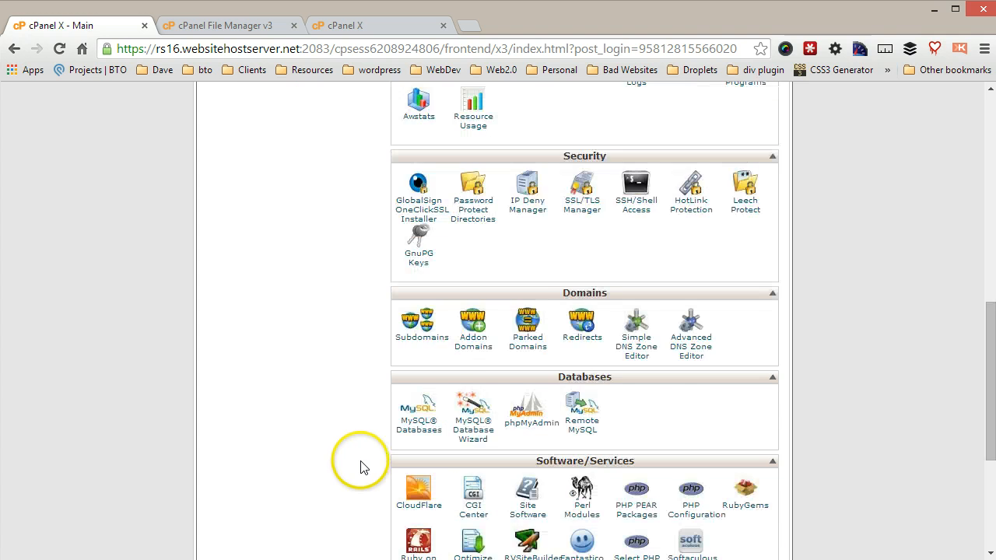
{"action": "scroll", "coordinate": [361, 467], "scroll_direction": "down", "scroll_amount": 1}
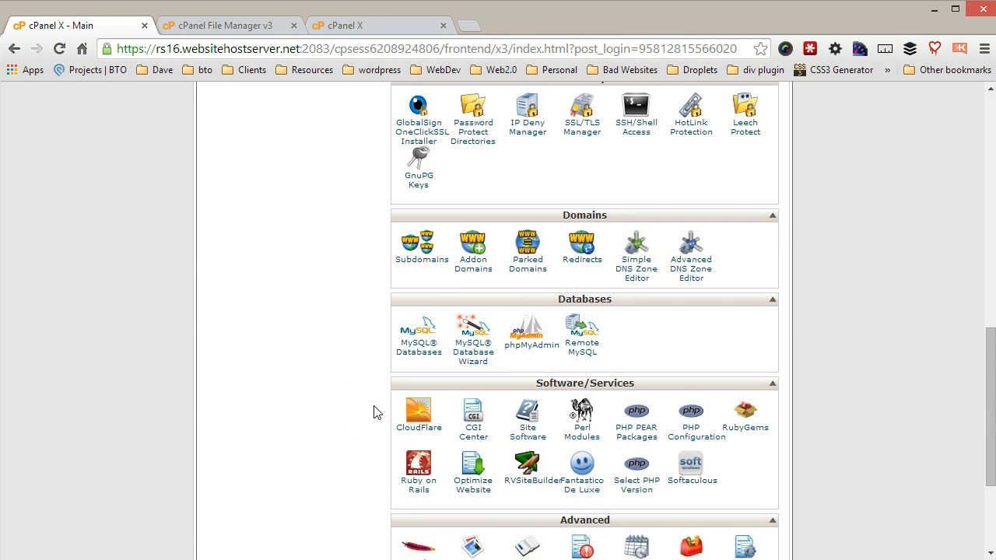
- Open the MySQL Database Wizard from the cPanel home page
{"action": "scroll", "coordinate": [360, 424], "scroll_direction": "up", "scroll_amount": 6}
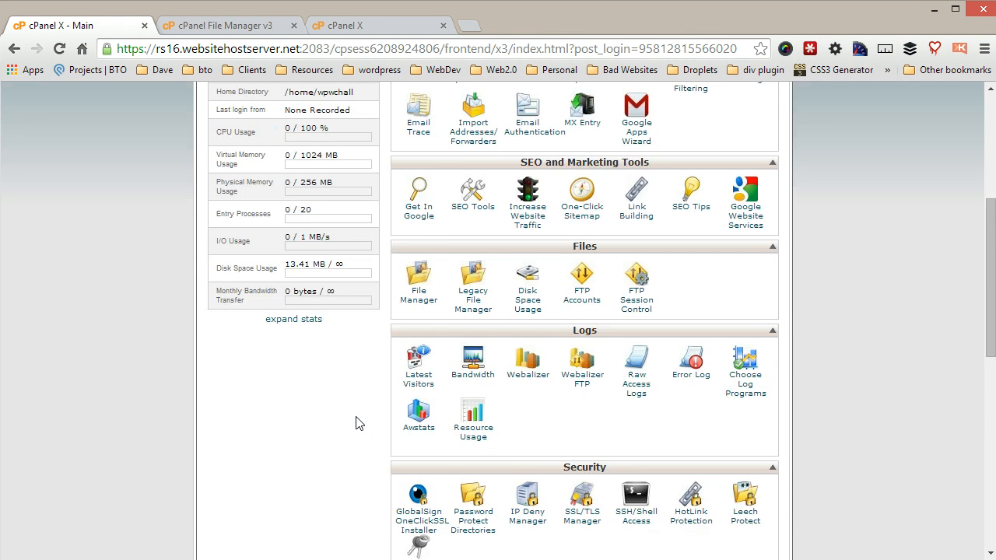
{"action": "scroll", "coordinate": [360, 426], "scroll_direction": "up", "scroll_amount": 2}
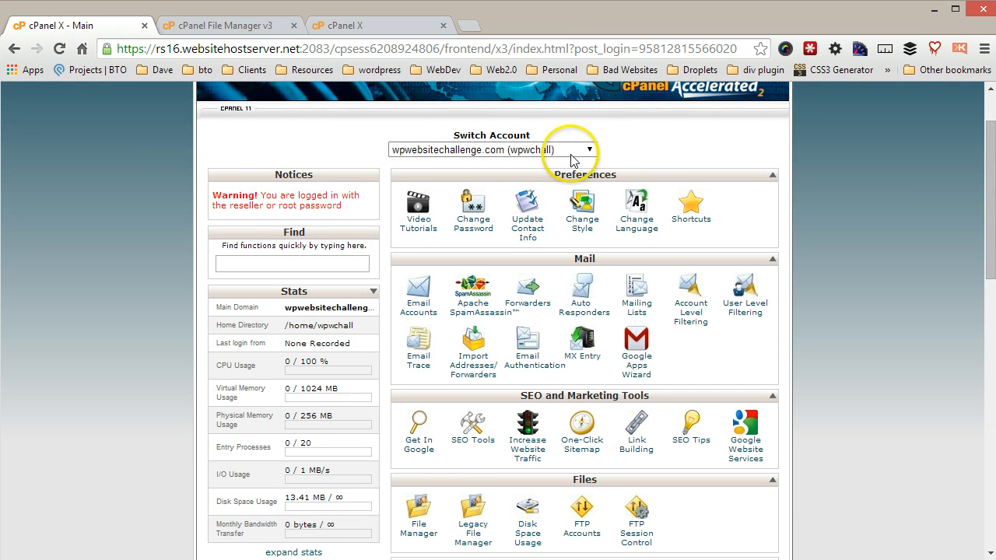
{"action": "scroll", "coordinate": [870, 253], "scroll_direction": "up", "scroll_amount": 1}
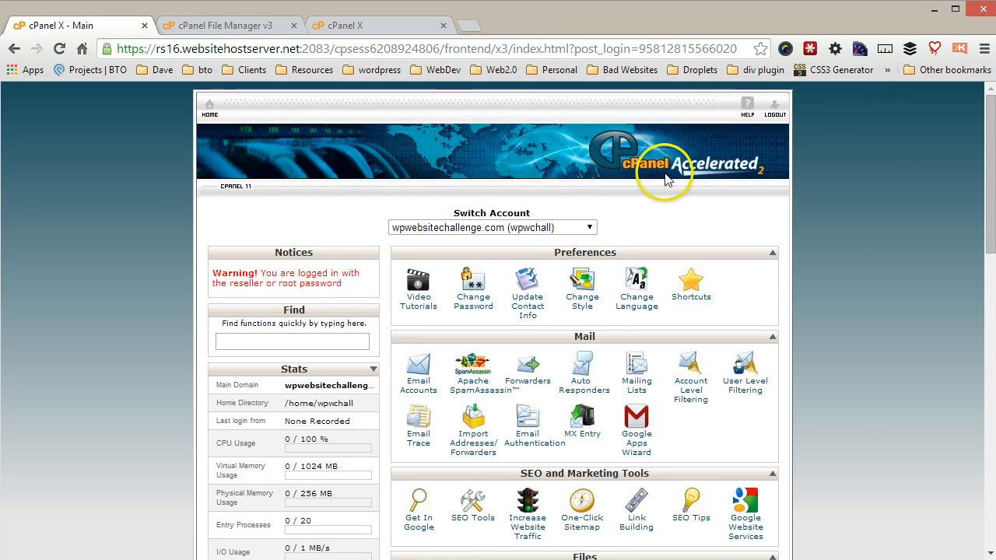
{"action": "scroll", "coordinate": [844, 200], "scroll_direction": "down", "scroll_amount": 1}
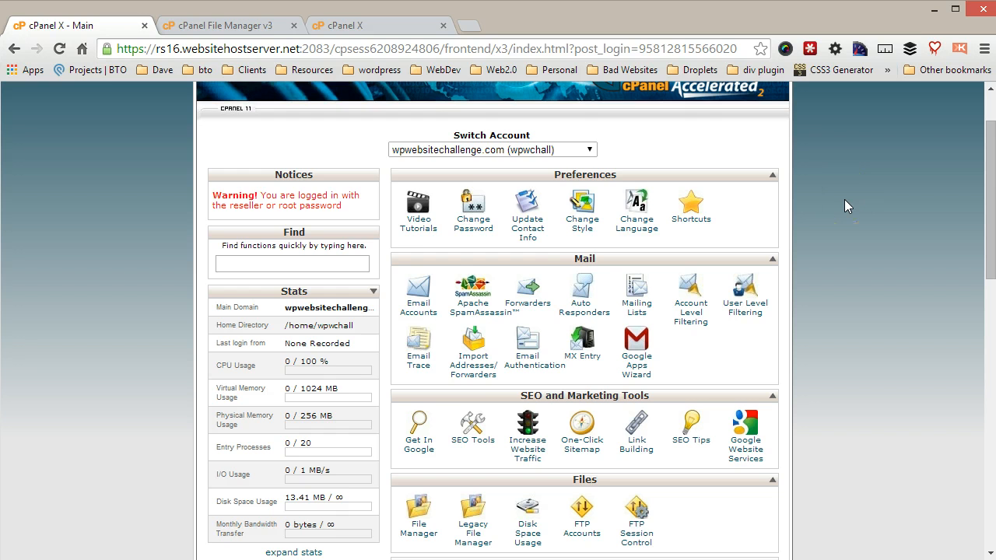
{"action": "scroll", "coordinate": [846, 211], "scroll_direction": "down", "scroll_amount": 3}
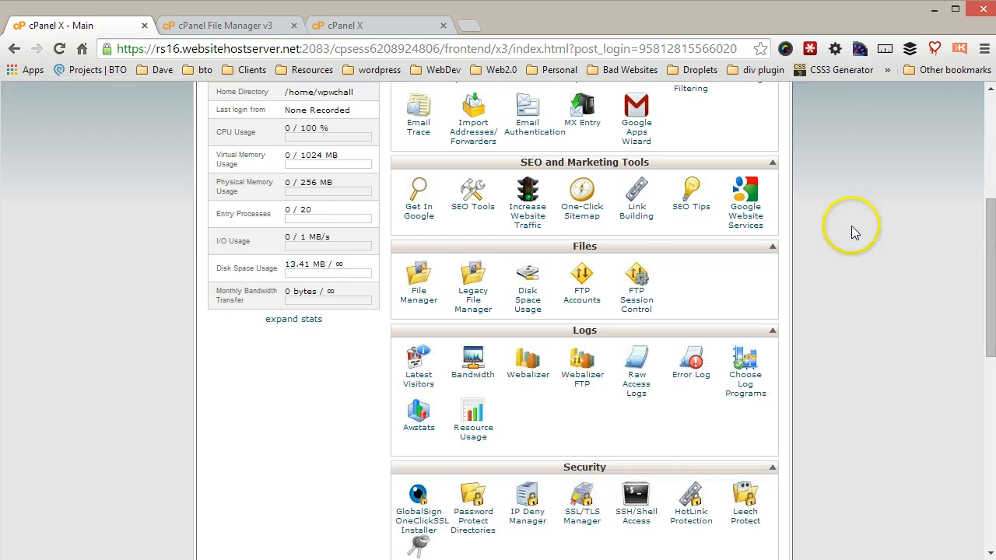
{"action": "scroll", "coordinate": [851, 226], "scroll_direction": "down", "scroll_amount": 3}
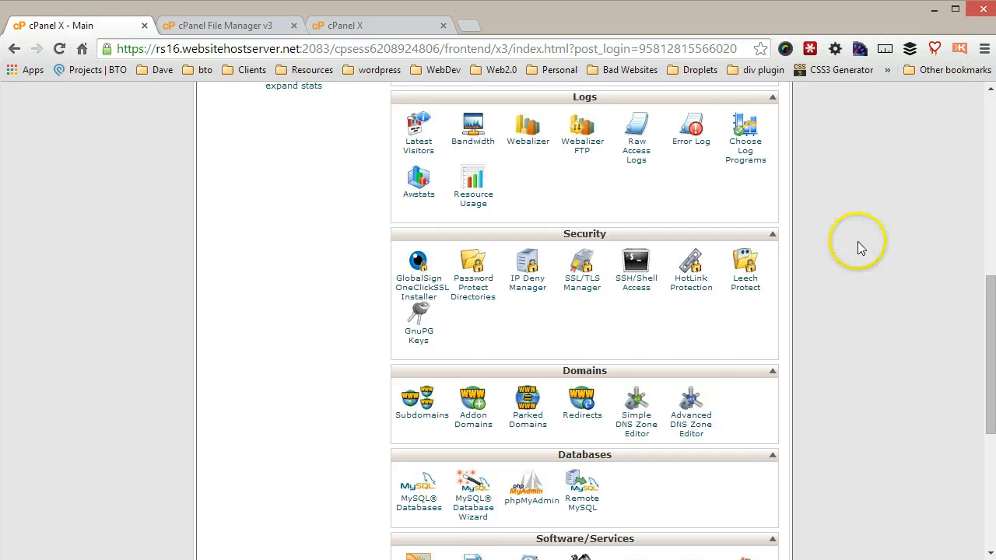
{"action": "scroll", "coordinate": [858, 243], "scroll_direction": "down", "scroll_amount": 2}
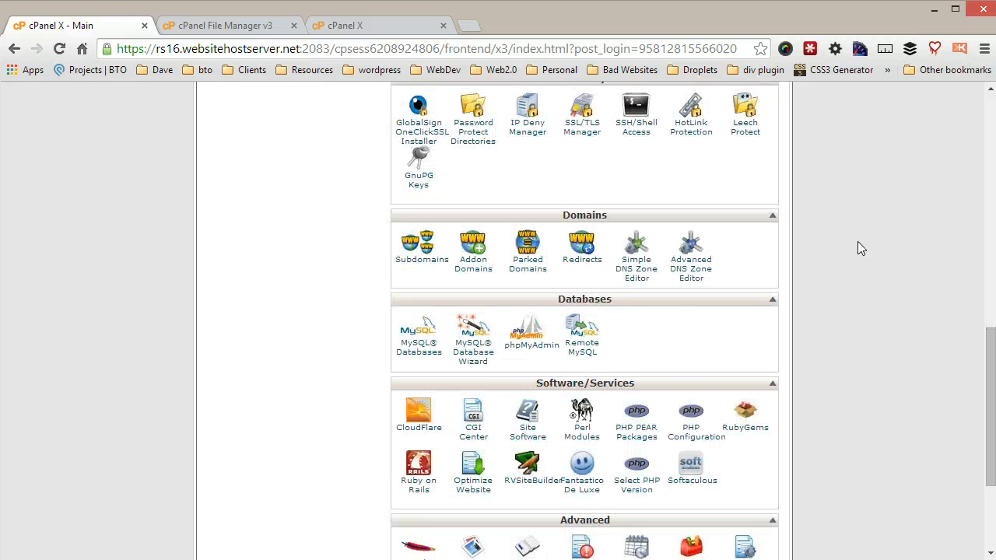
{"action": "scroll", "coordinate": [858, 249], "scroll_direction": "up", "scroll_amount": 1}
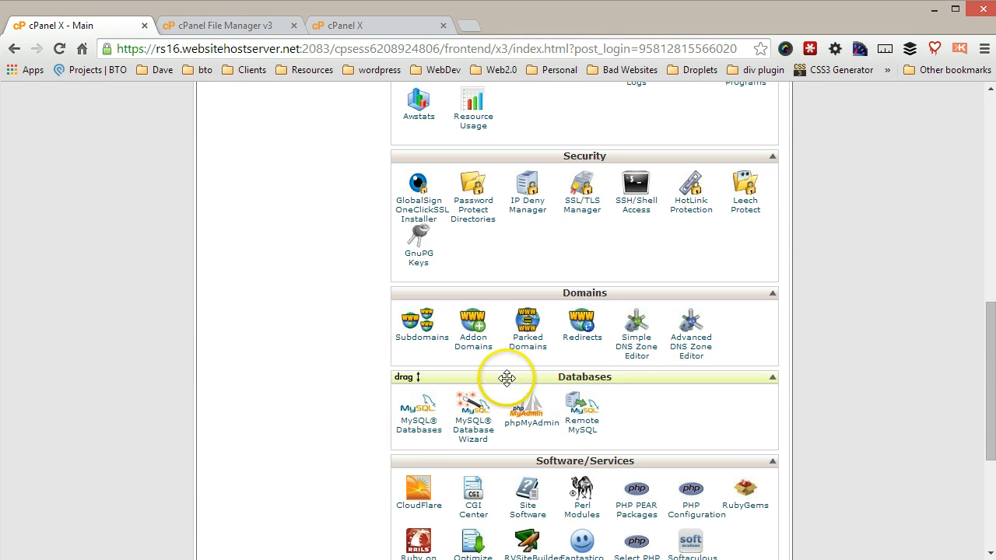
{"action": "scroll", "coordinate": [778, 382], "scroll_direction": "up", "scroll_amount": 6}
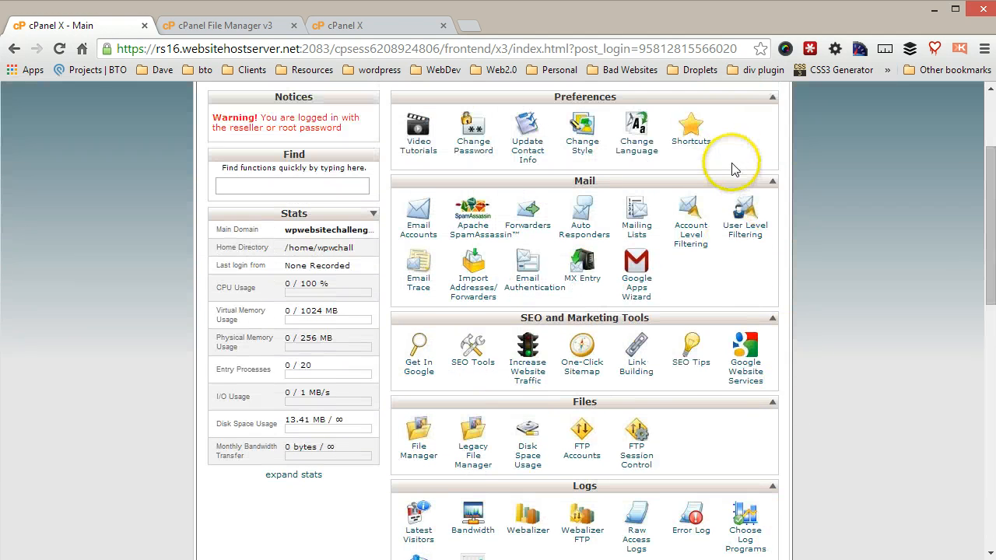
{"action": "scroll", "coordinate": [647, 351], "scroll_direction": "down", "scroll_amount": 4}
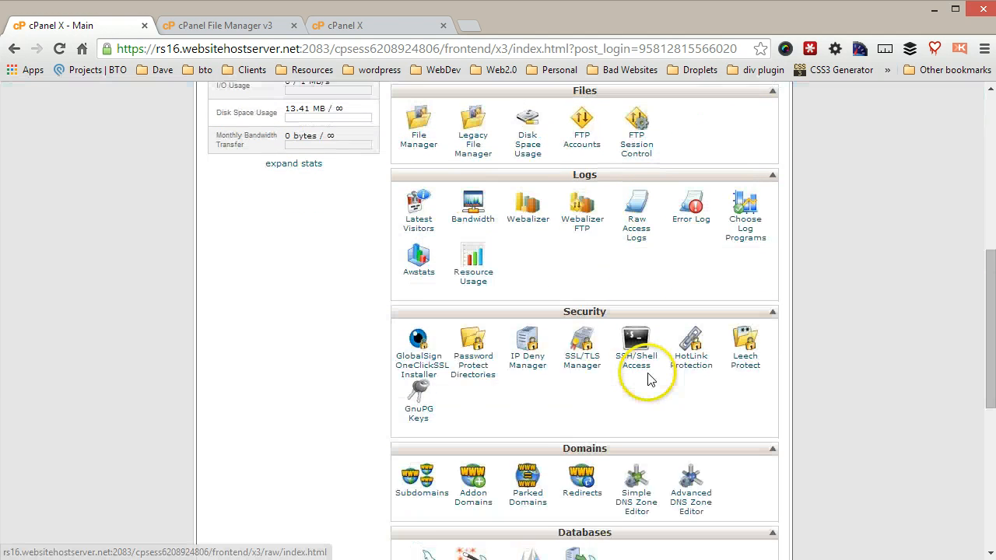
{"action": "scroll", "coordinate": [646, 379], "scroll_direction": "down", "scroll_amount": 1}
{"action": "scroll", "coordinate": [638, 412], "scroll_direction": "down", "scroll_amount": 1}
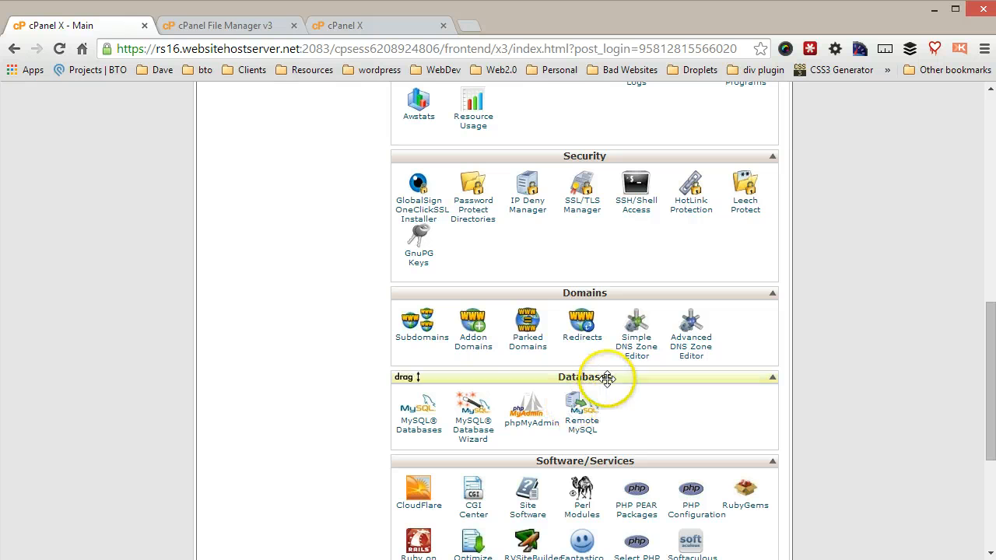
{"action": "left_click", "coordinate": [469, 438]}
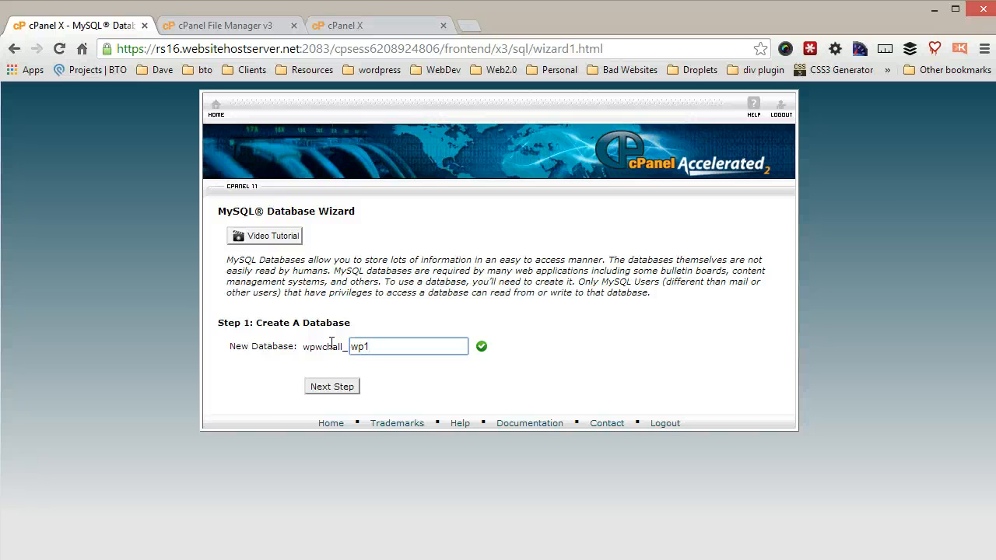
- Create a new database named 'hello' (wpwchall_hello) and advance to the user step
{"action": "key", "text": "BackSpace"}
{"action": "key", "text": "BackSpace"}
{"action": "key", "text": "BackSpace"}
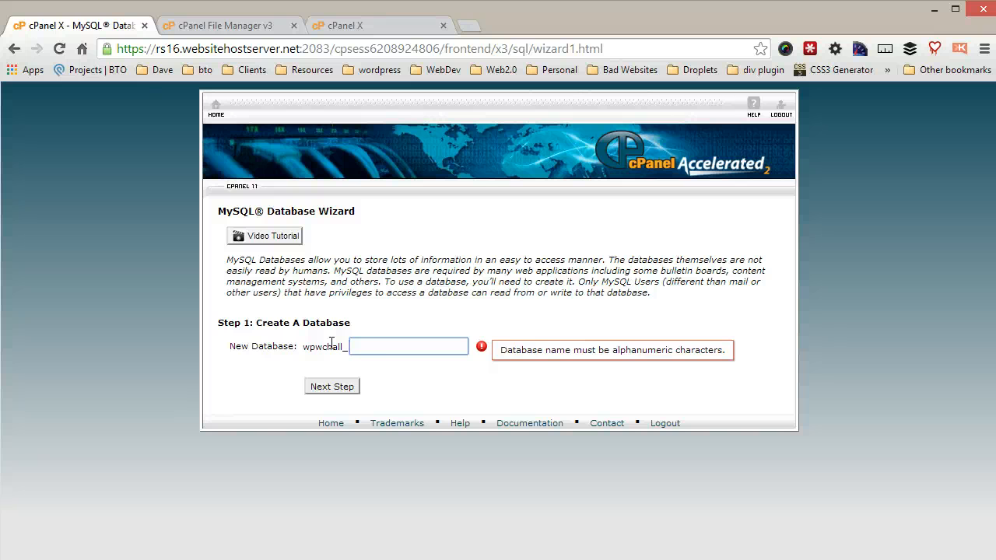
{"action": "type", "text": "cm"}
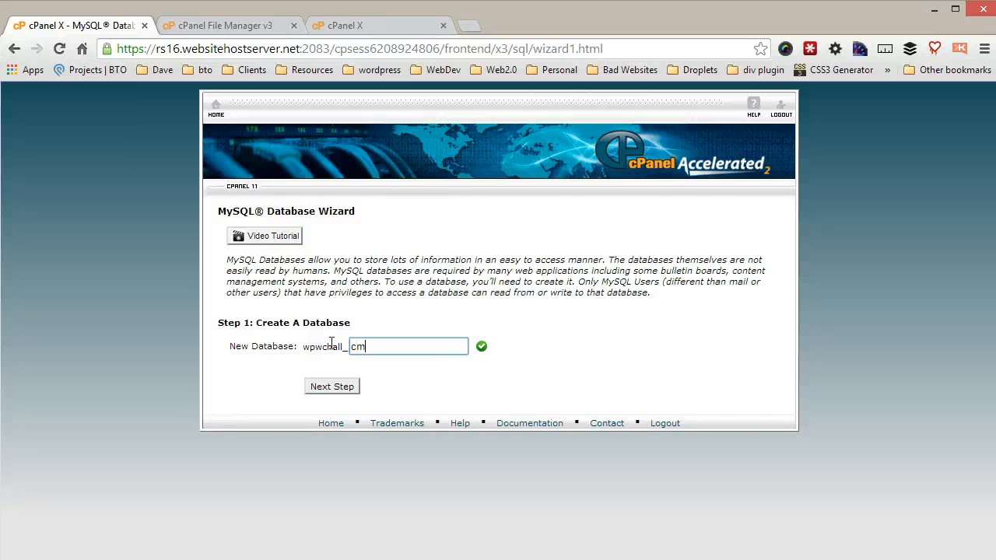
{"action": "type", "text": "it"}
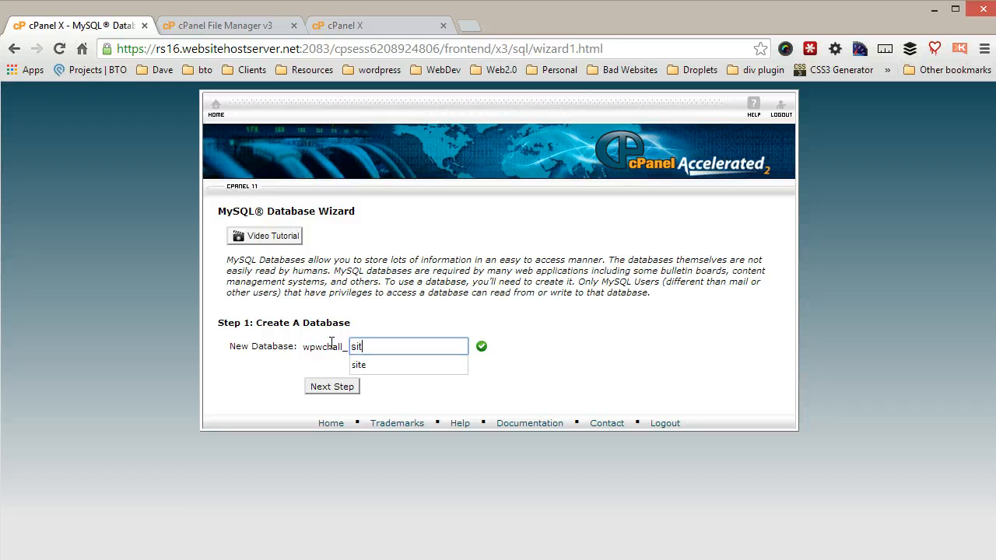
{"action": "key", "text": "BackSpace"}
{"action": "key", "text": "BackSpace"}
{"action": "key", "text": "BackSpace"}
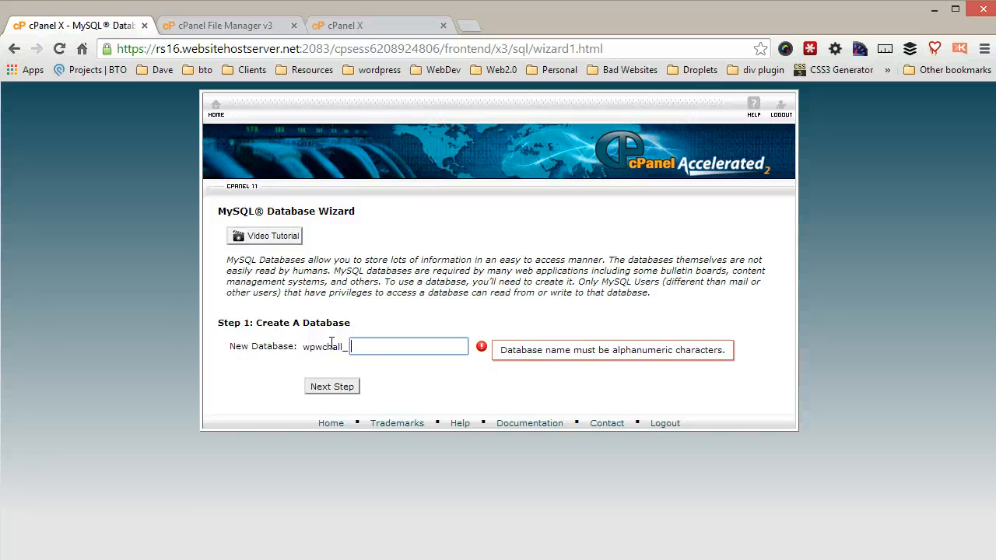
{"action": "type", "text": "hello"}
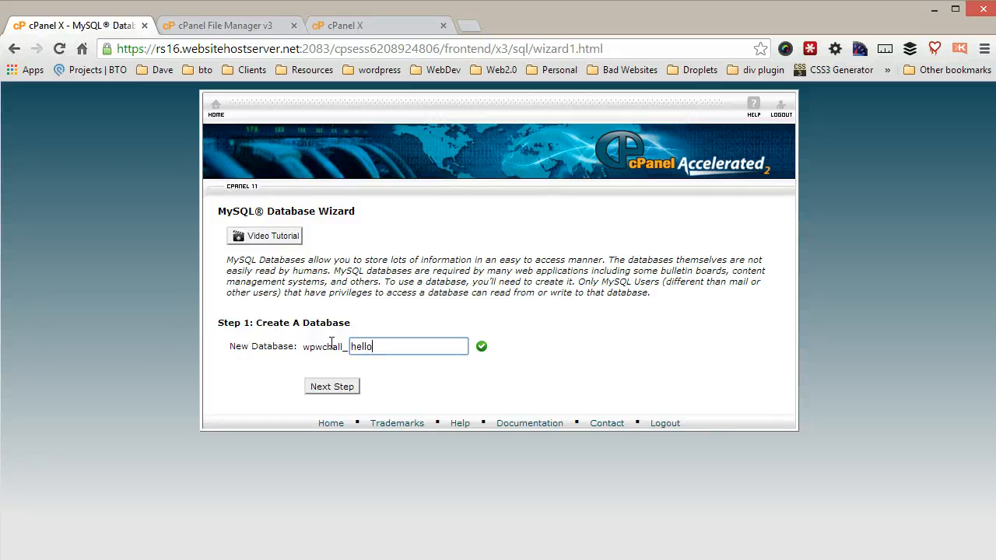
{"action": "left_click", "coordinate": [333, 387]}
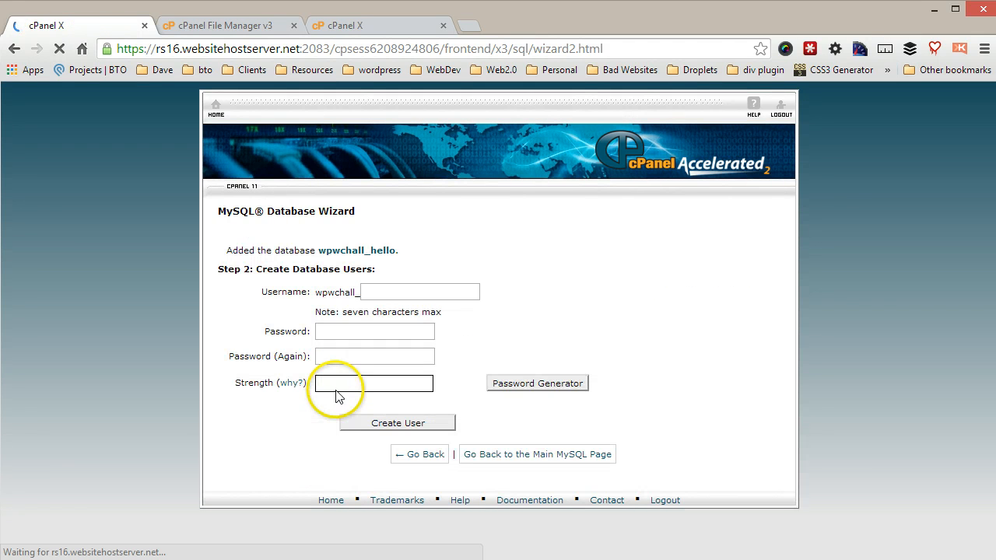
- Enter 'world' as the new database username (wpwchall_world)
{"action": "type", "text": "wpr"}
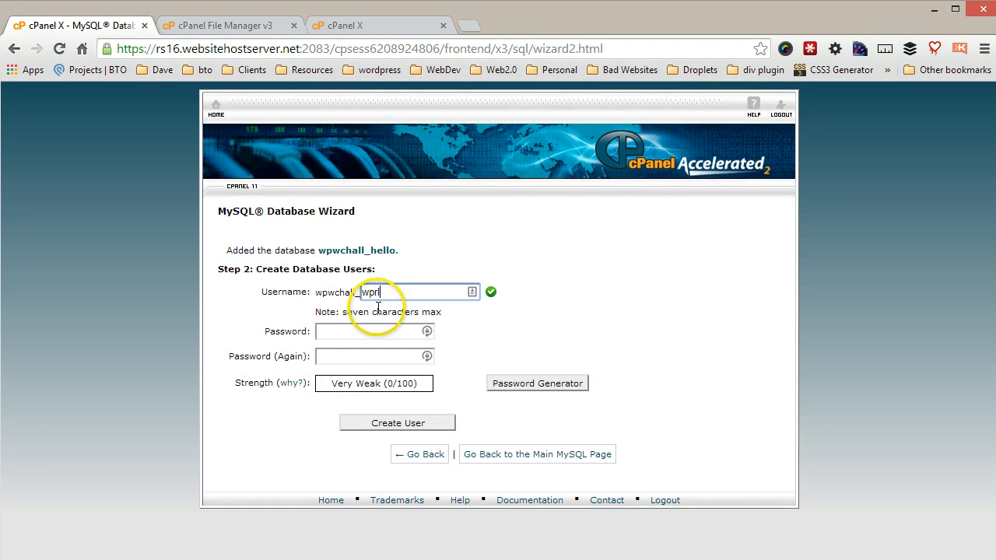
{"action": "key", "text": "BackSpace"}
{"action": "key", "text": "BackSpace"}
{"action": "type", "text": "orld"}
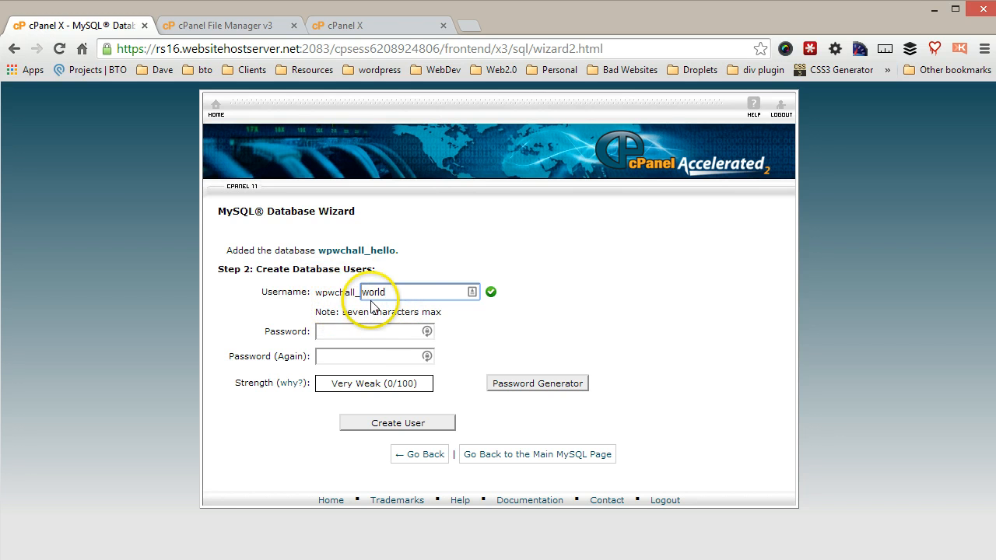
{"action": "left_click_drag", "start_coordinate": [404, 292], "coordinate": [350, 292]}
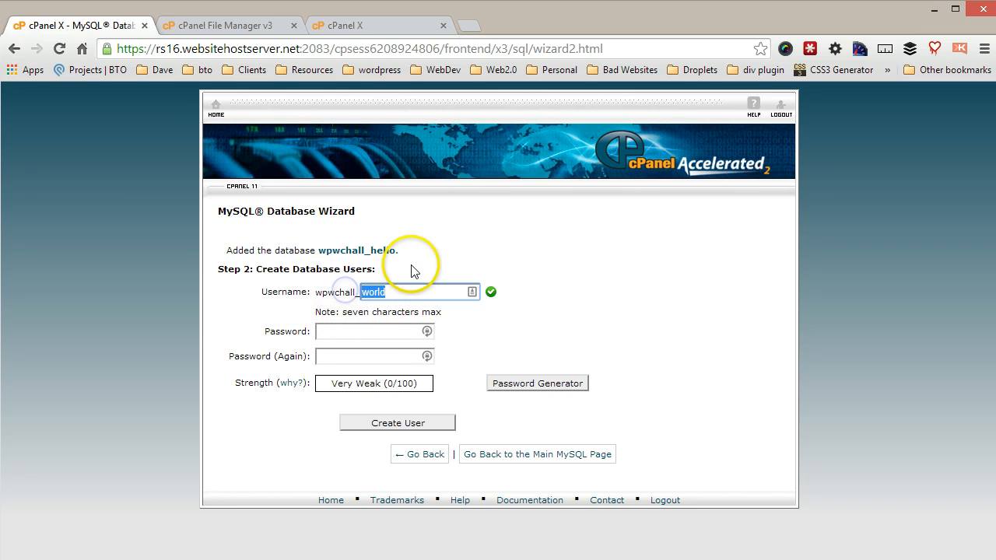
{"action": "left_click", "coordinate": [396, 333]}
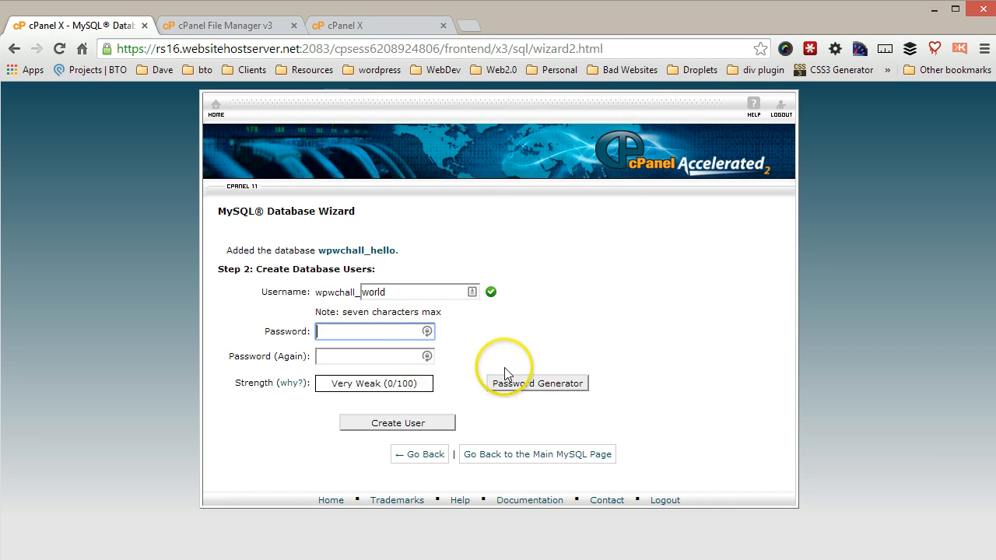
- Generate a random password with the Password Generator and copy it
{"action": "left_click", "coordinate": [525, 384]}
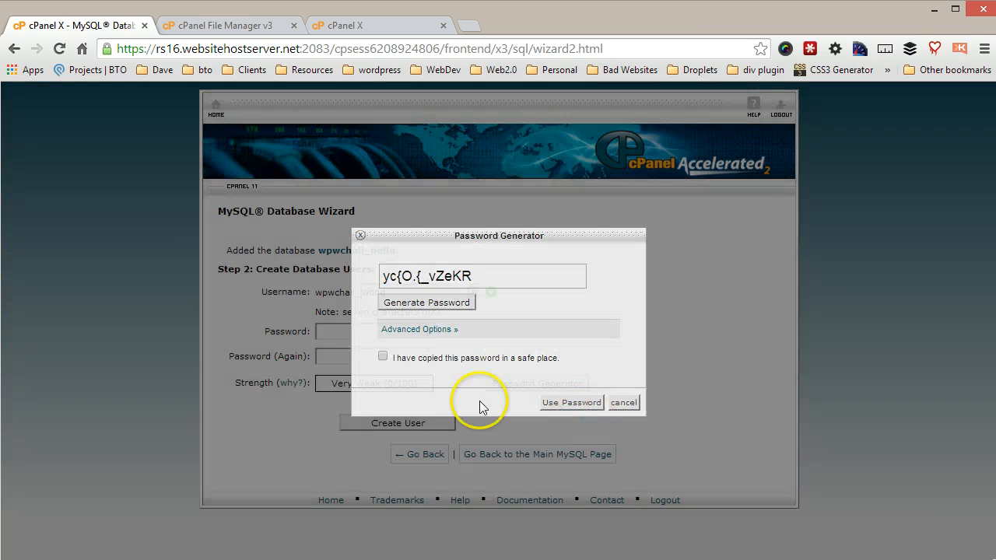
{"action": "left_click", "coordinate": [519, 384]}
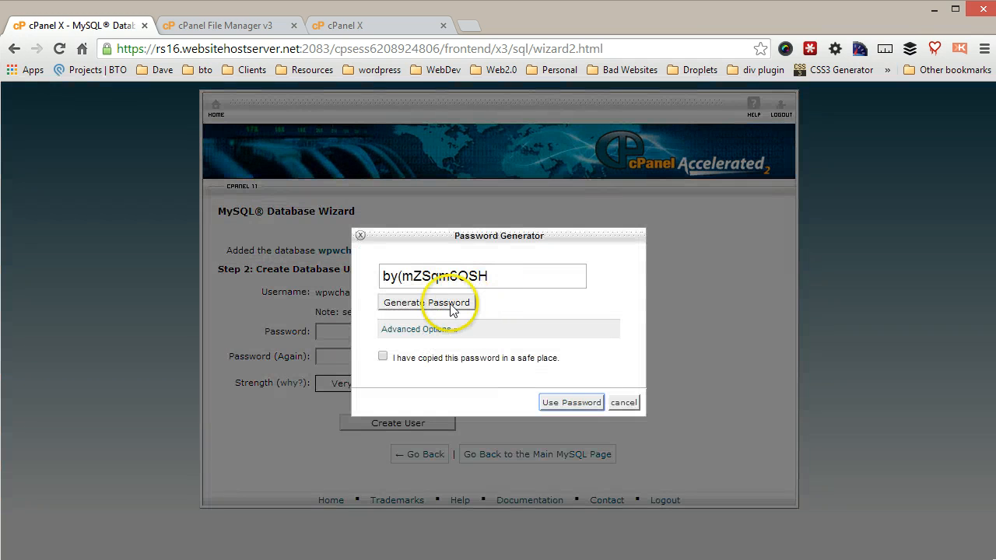
{"action": "left_click", "coordinate": [419, 280]}
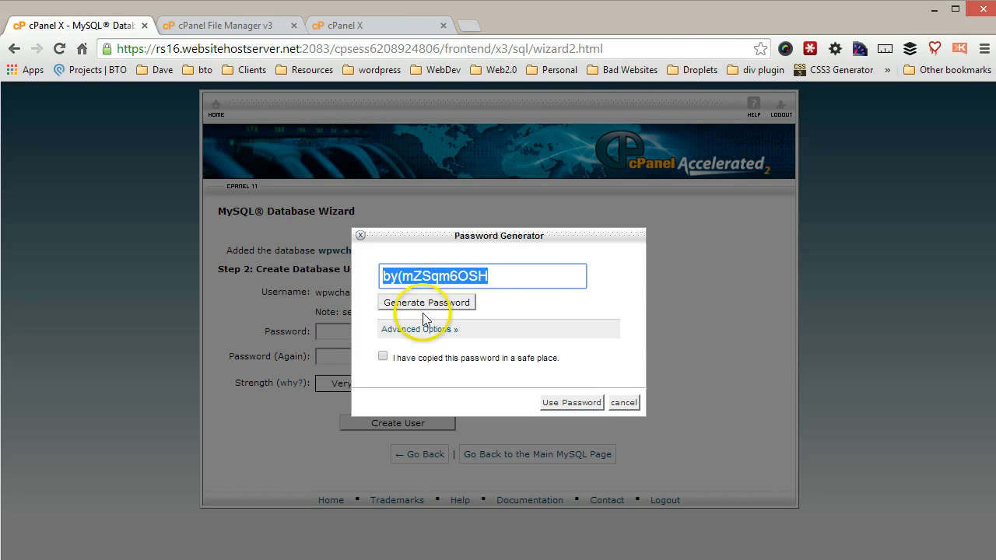
{"action": "key", "text": "ctrl+c"}
- Paste the generated password into a new Notepad note and mark it as safely copied
{"action": "left_click", "coordinate": [294, 559]}
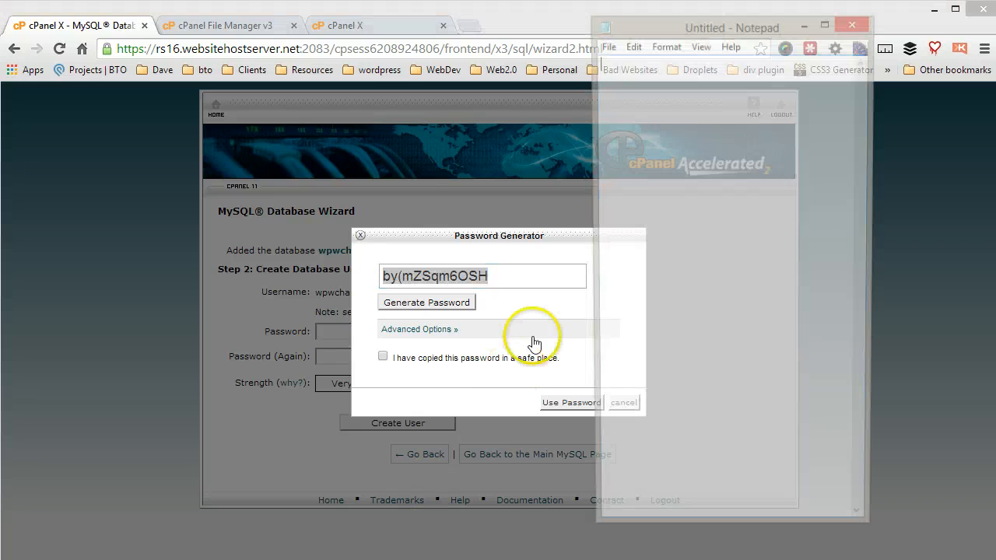
{"action": "key", "text": "ctrl+v"}
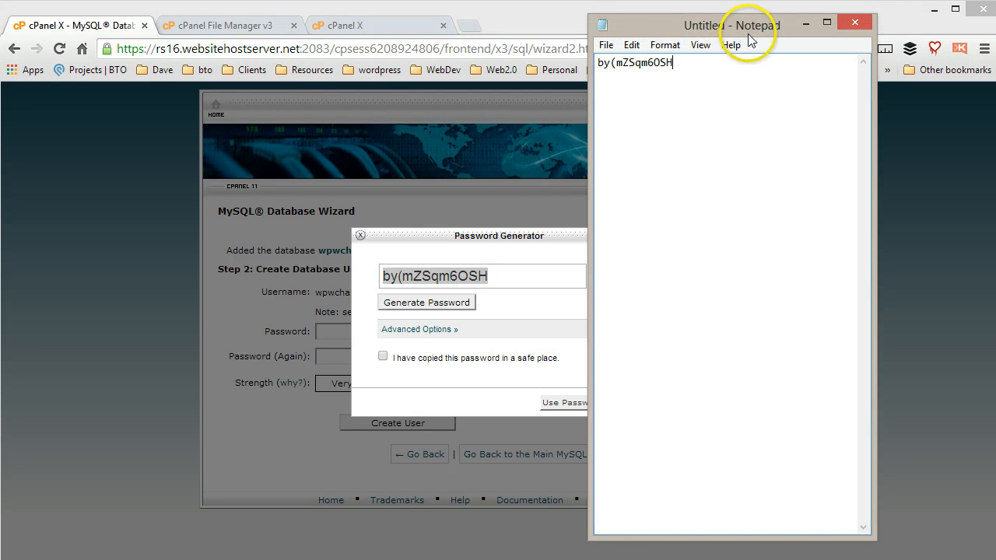
{"action": "left_click_drag", "start_coordinate": [751, 29], "coordinate": [849, 34]}
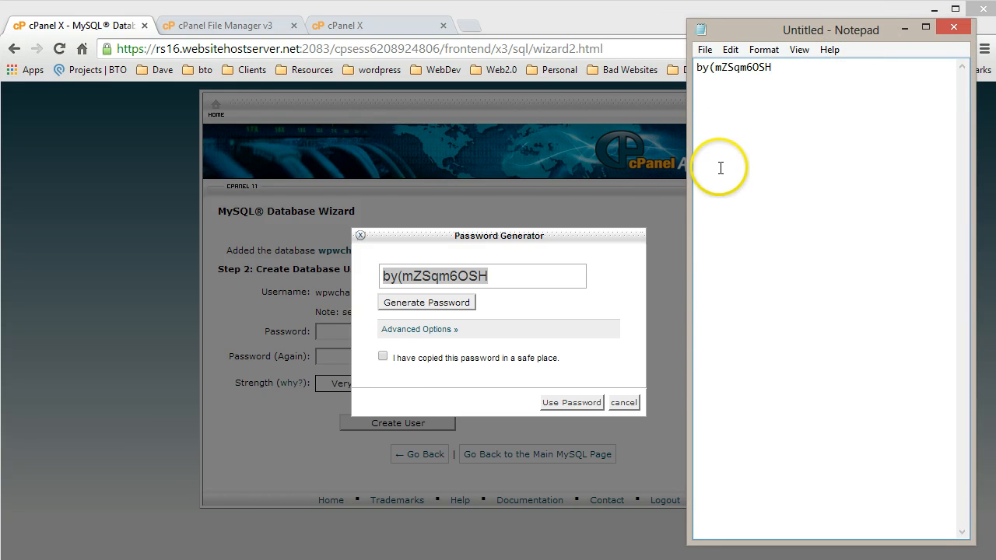
{"action": "left_click", "coordinate": [383, 358]}
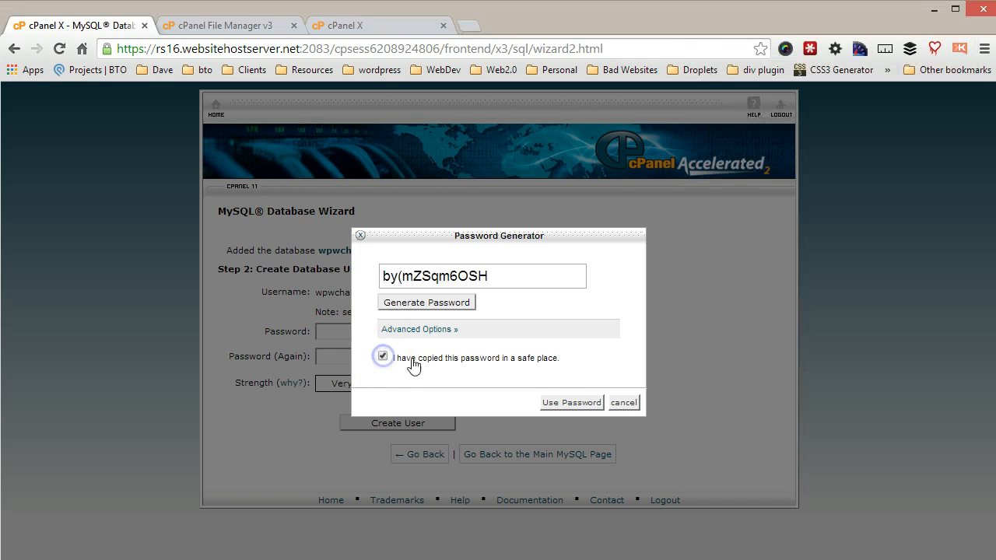
- Create the user wpwchall_world using the generated password
{"action": "left_click", "coordinate": [585, 404]}
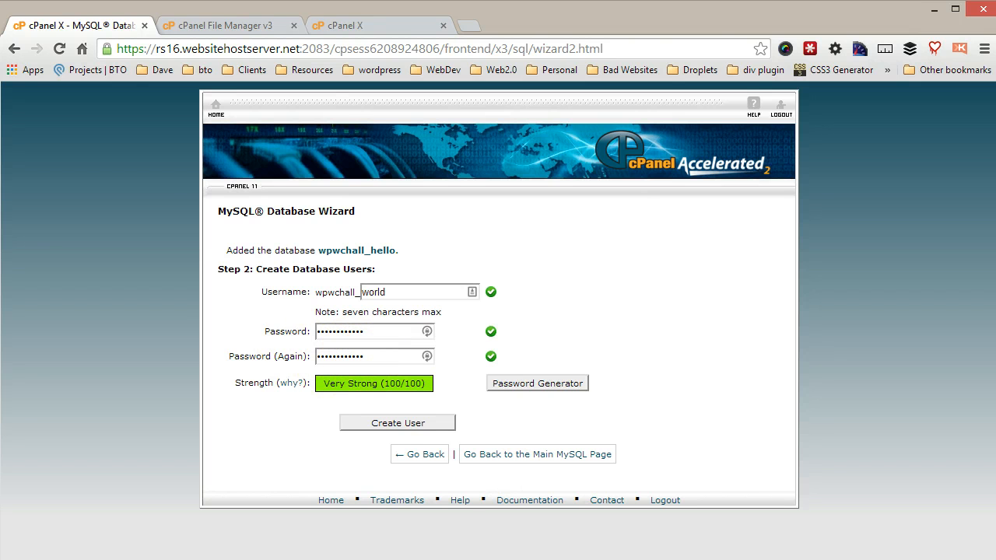
{"action": "left_click", "coordinate": [365, 427]}
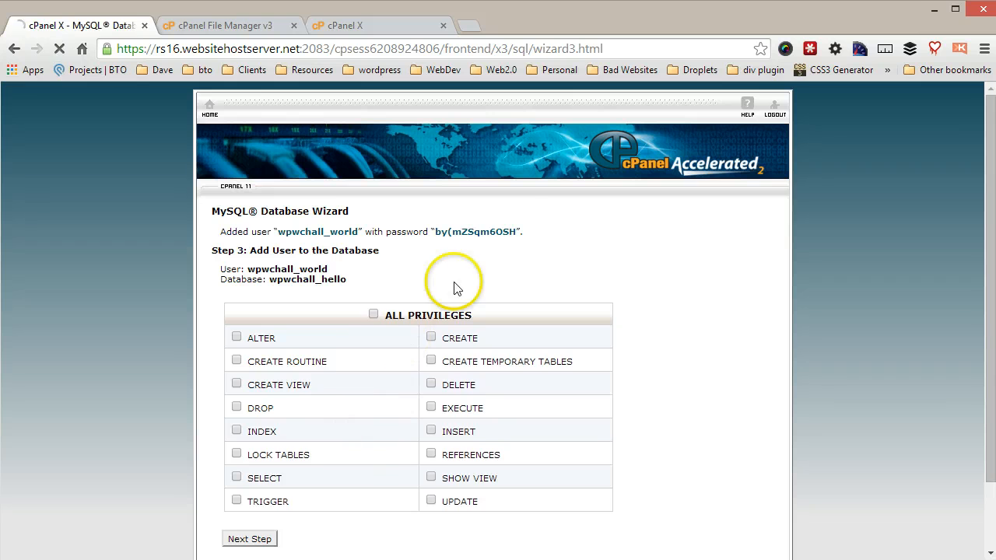
{"action": "scroll", "coordinate": [674, 292], "scroll_direction": "down", "scroll_amount": 1}
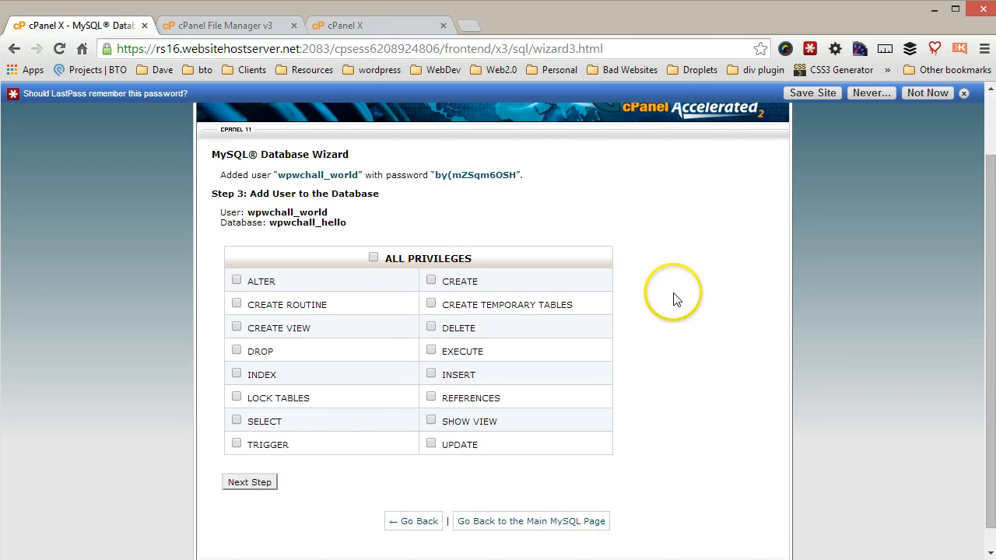
- Grant ALTER, CREATE, DELETE, DROP, INSERT, SELECT and UPDATE on wpwchall_hello
{"action": "left_click", "coordinate": [373, 257]}
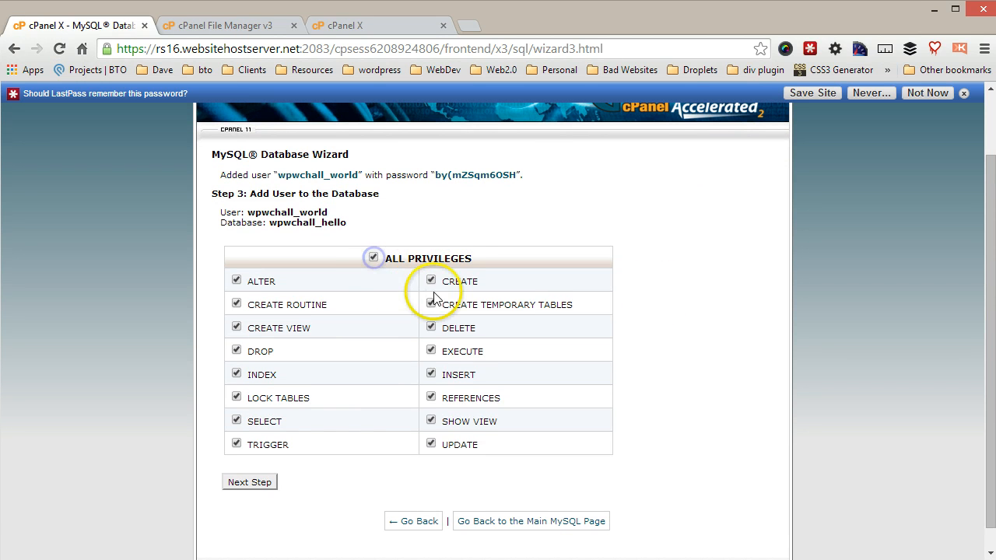
{"action": "left_click", "coordinate": [373, 258]}
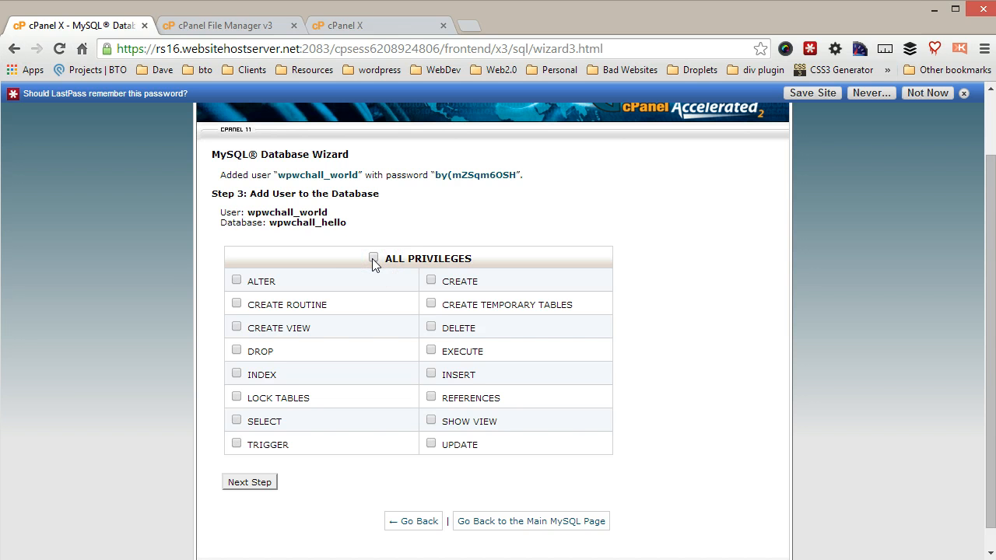
{"action": "left_click", "coordinate": [265, 285]}
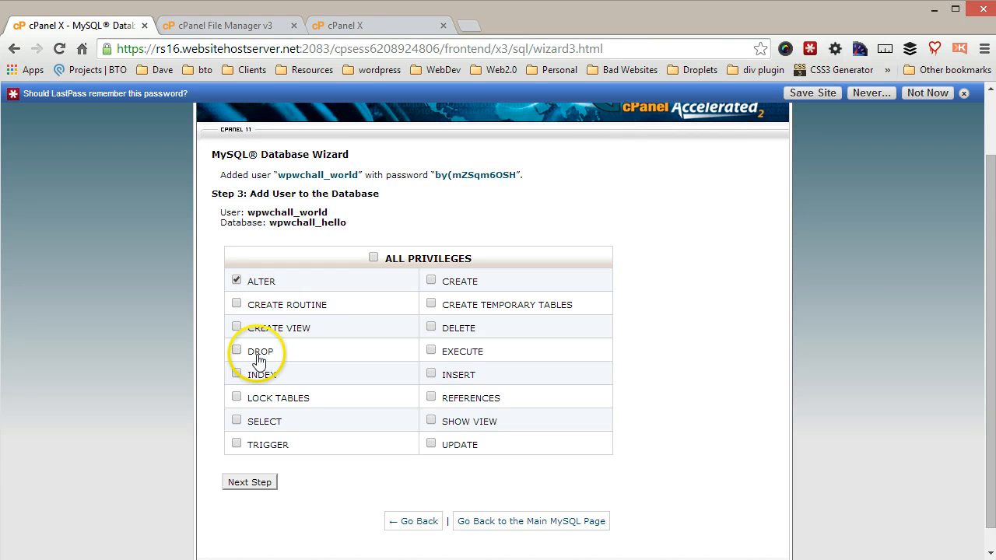
{"action": "left_click", "coordinate": [259, 358]}
{"action": "left_click", "coordinate": [261, 424]}
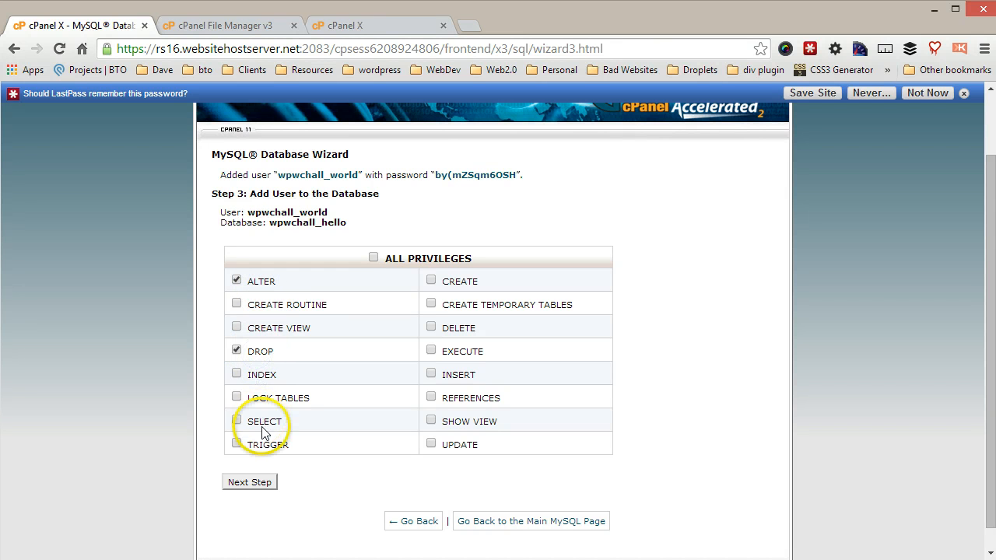
{"action": "left_click", "coordinate": [463, 448]}
{"action": "left_click", "coordinate": [461, 375]}
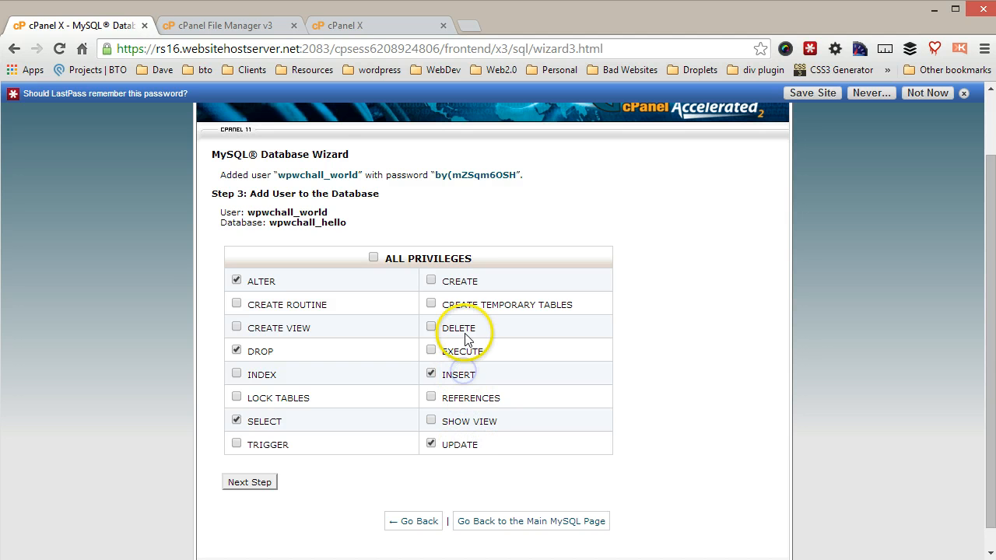
{"action": "left_click", "coordinate": [466, 335]}
{"action": "left_click", "coordinate": [457, 282]}
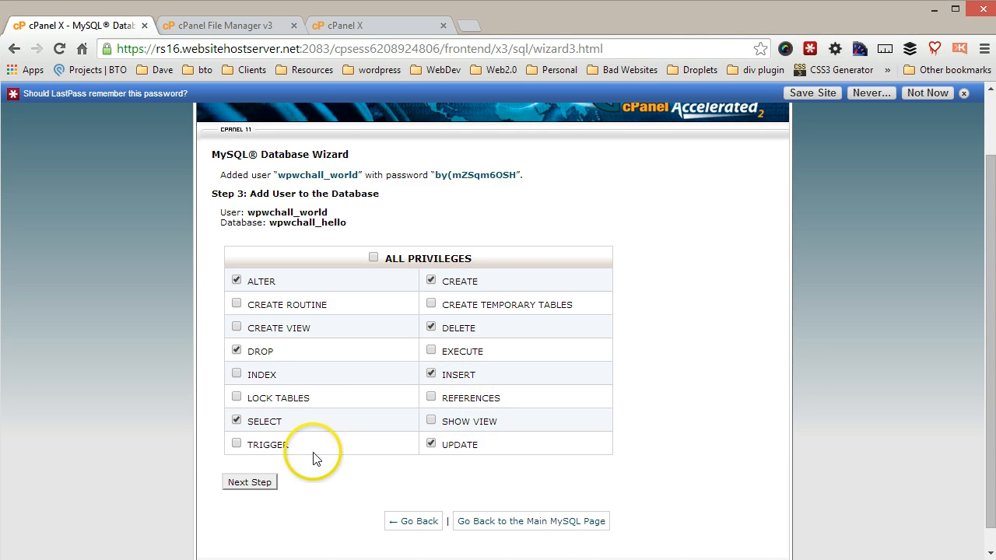
{"action": "left_click", "coordinate": [254, 481]}
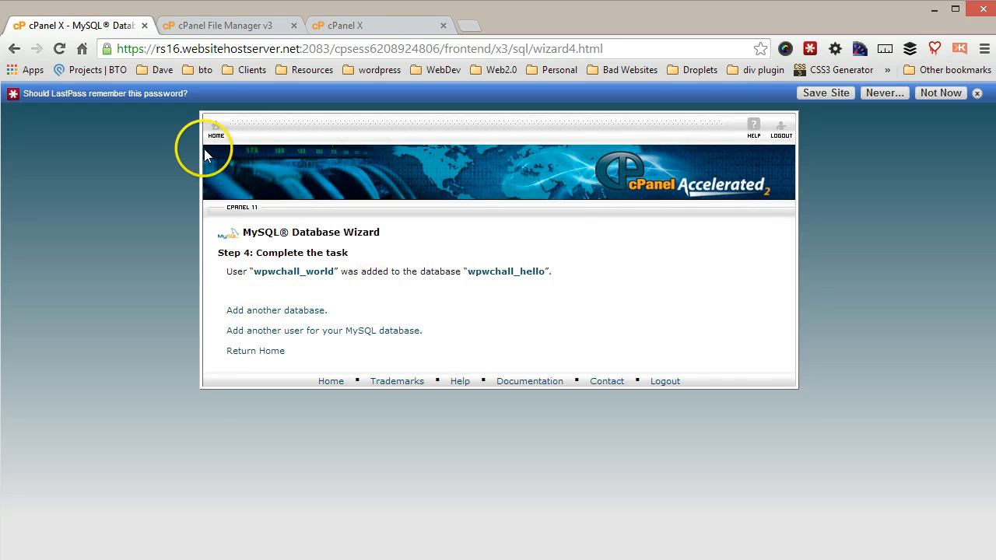
- Return to cPanel home and open File Manager's upload page for public_html
{"action": "left_click", "coordinate": [216, 128]}
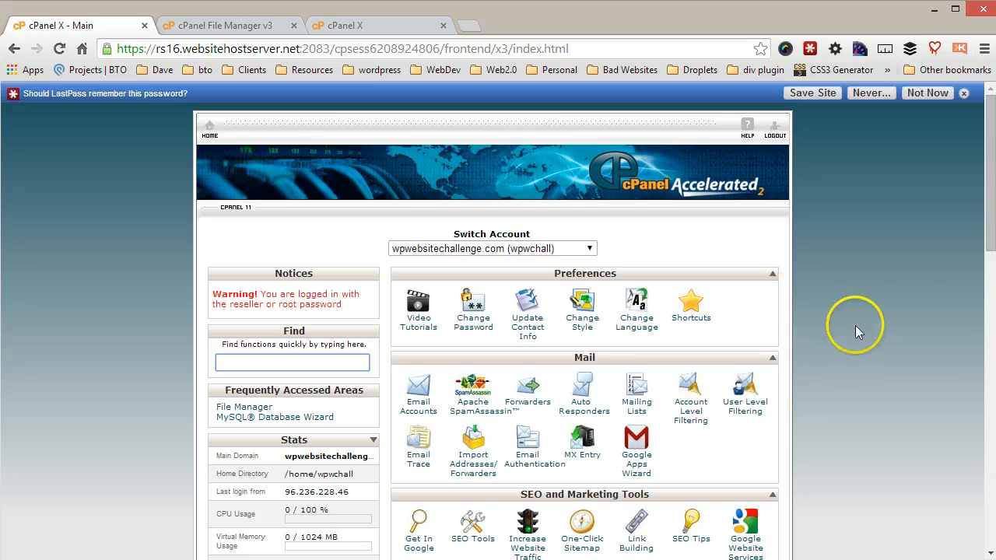
{"action": "scroll", "coordinate": [855, 326], "scroll_direction": "down", "scroll_amount": 3}
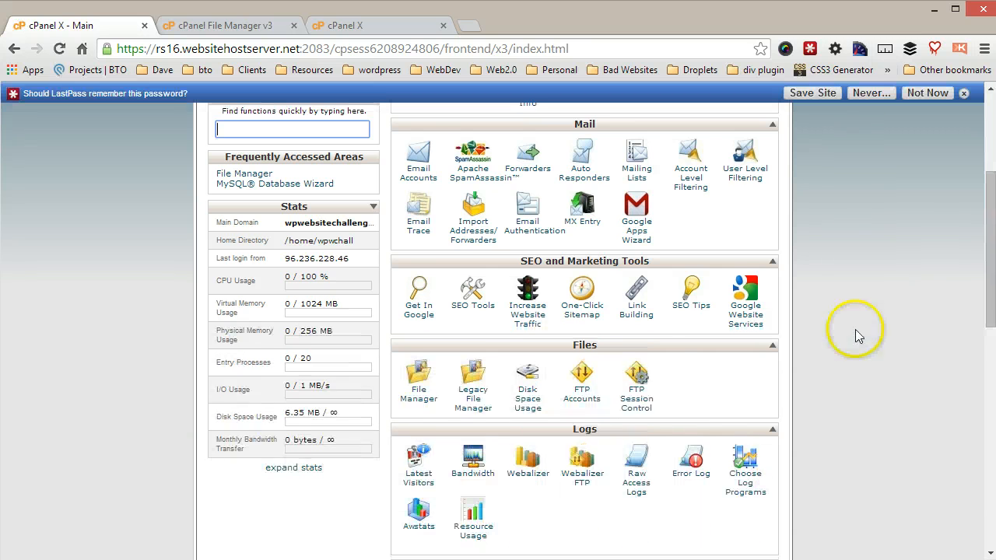
{"action": "left_click", "coordinate": [420, 406]}
{"action": "left_click", "coordinate": [243, 28]}
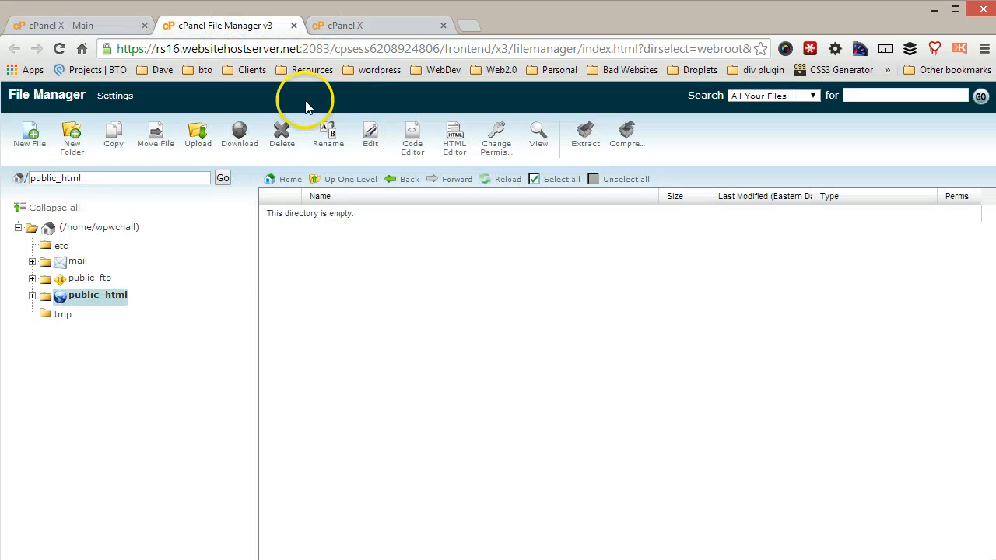
{"action": "left_click", "coordinate": [196, 134]}
{"action": "left_click", "coordinate": [356, 26]}
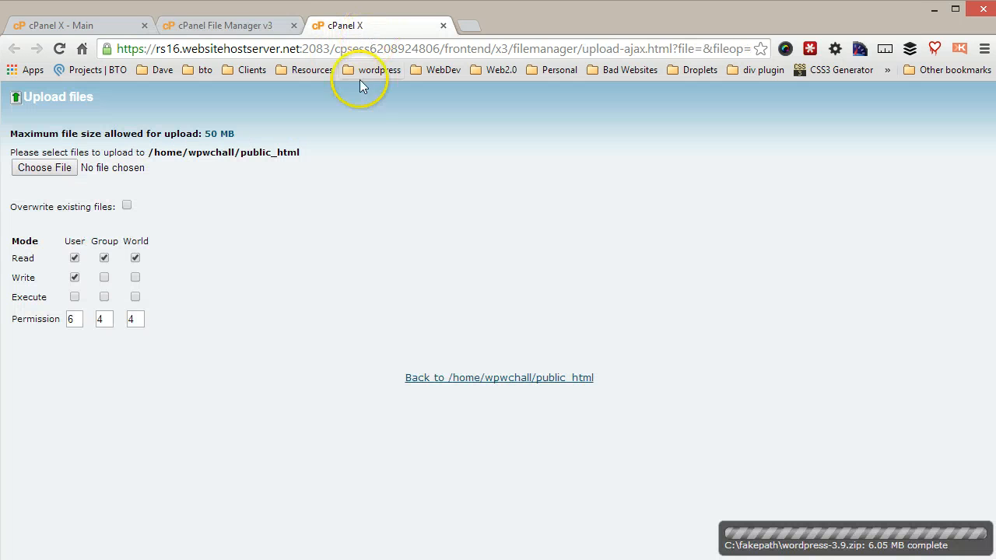
- Load wordpress.org/download/ in a new browser tab
{"action": "left_click", "coordinate": [464, 29]}
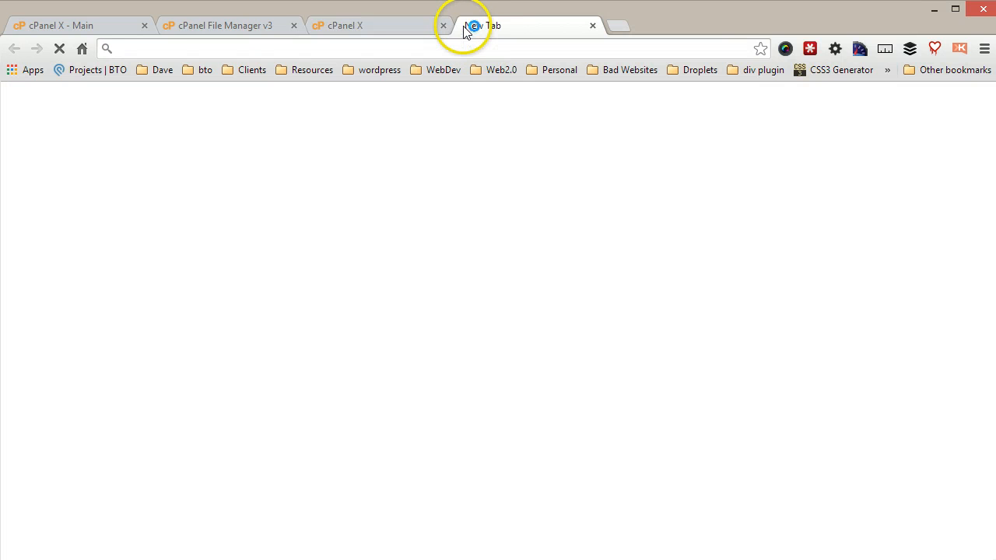
{"action": "type", "text": "wordpress.org"}
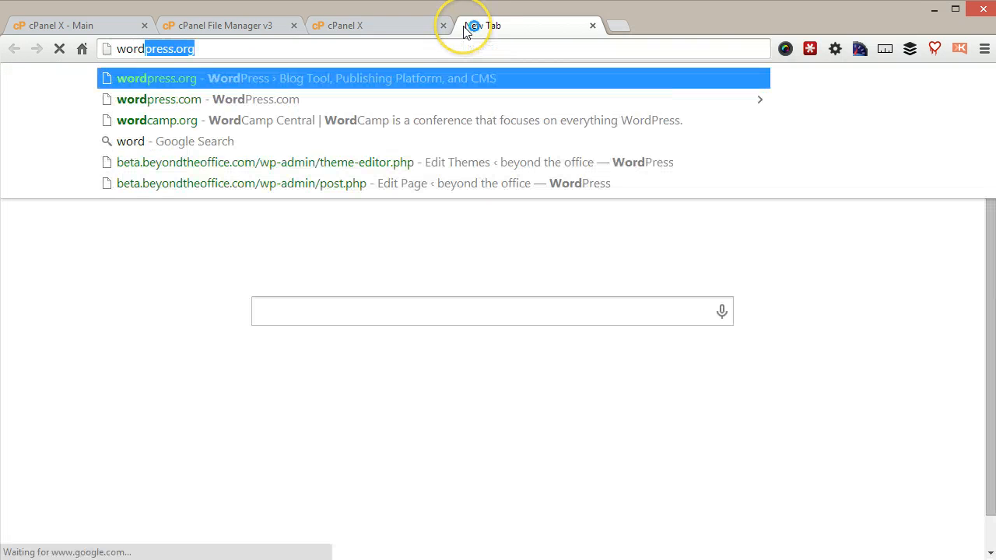
{"action": "key", "text": "Right"}
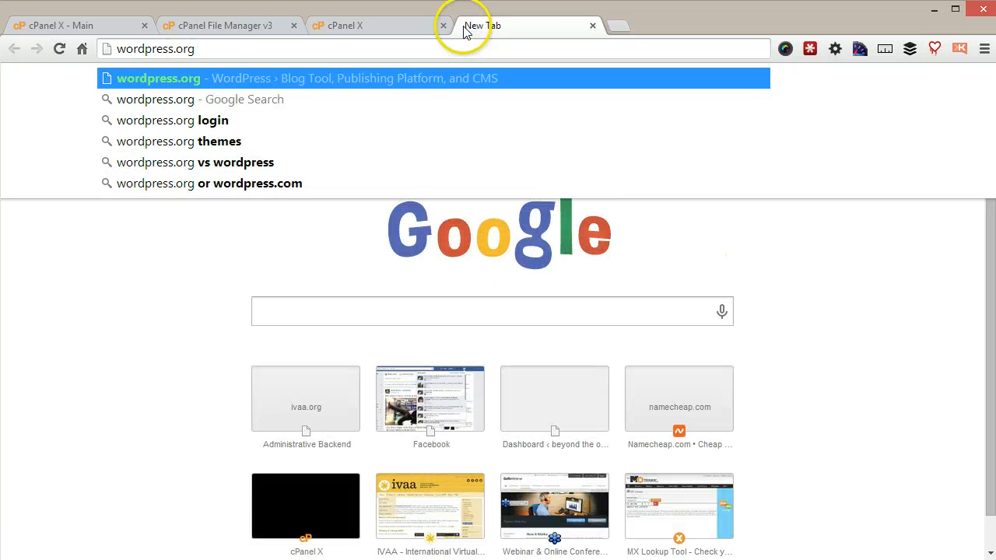
{"action": "type", "text": "/download/"}
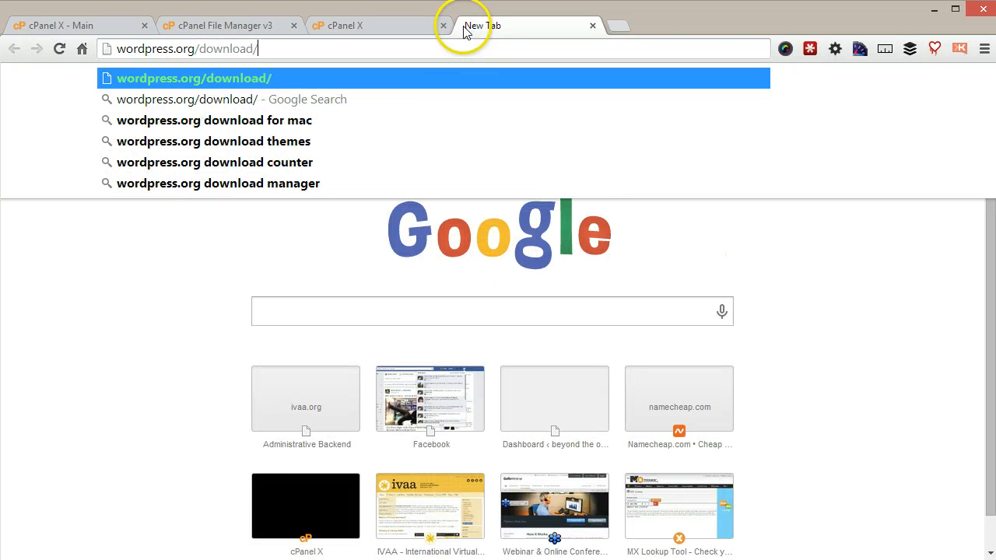
{"action": "key", "text": "Return"}
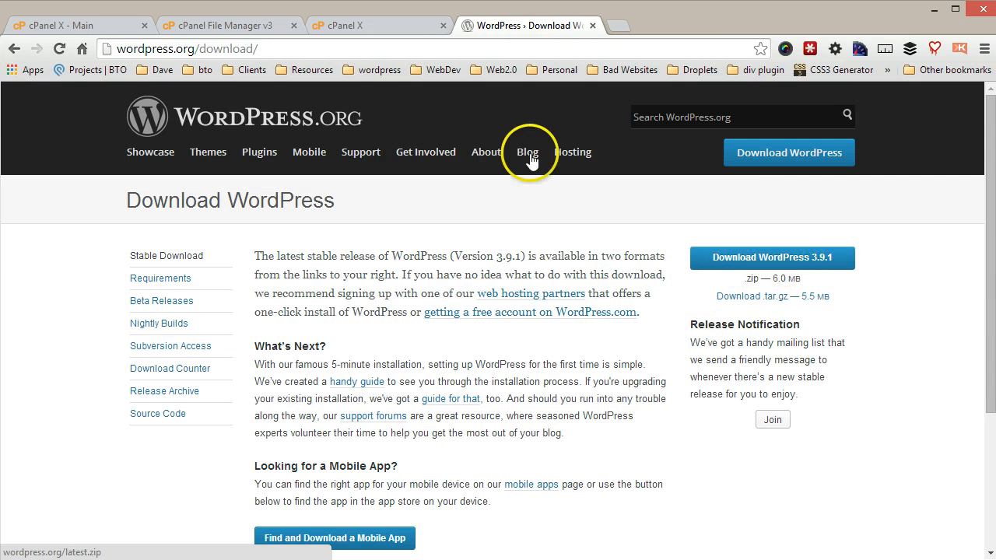
- Check the upload page, cancel the file picker, and return to File Manager
{"action": "left_click", "coordinate": [389, 25]}
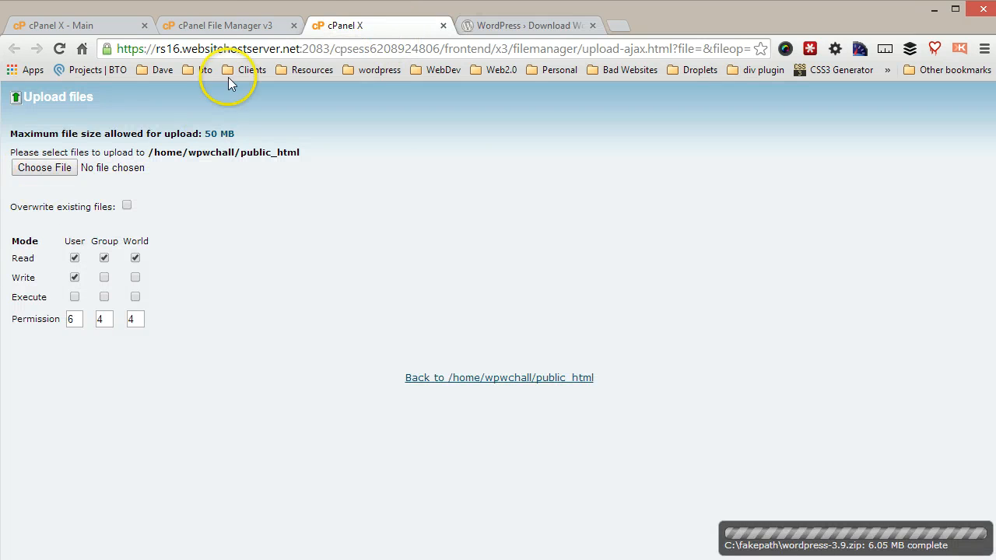
{"action": "left_click", "coordinate": [45, 168]}
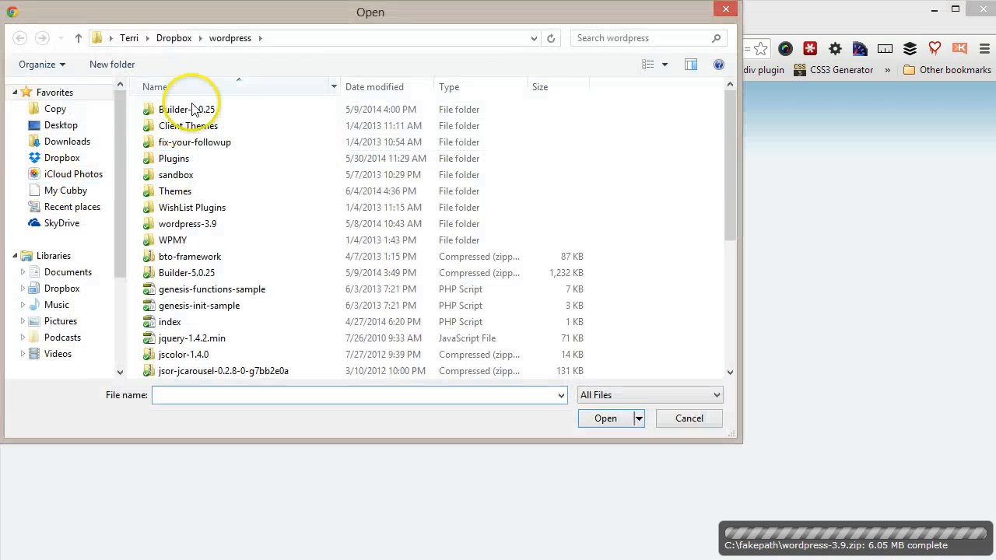
{"action": "left_click", "coordinate": [688, 420]}
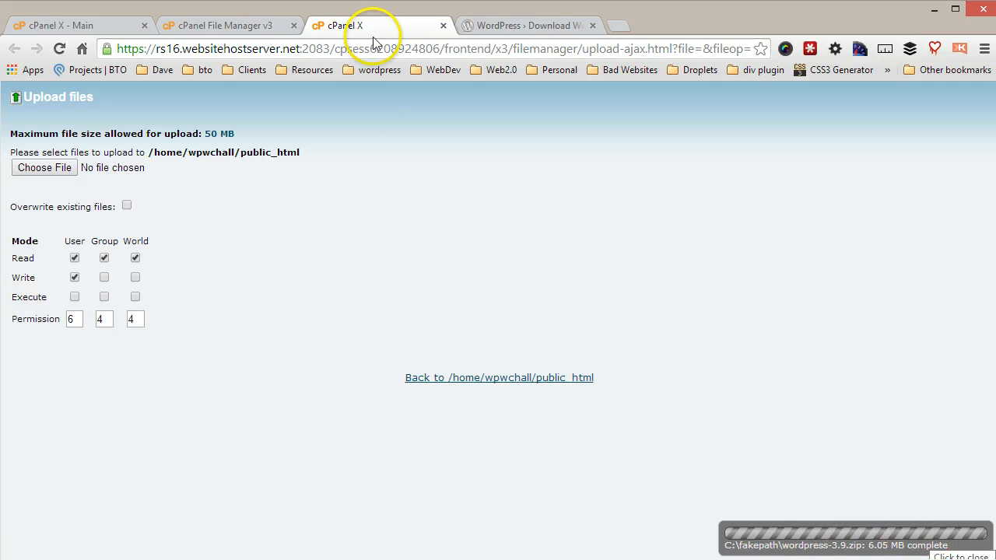
{"action": "left_click", "coordinate": [228, 30]}
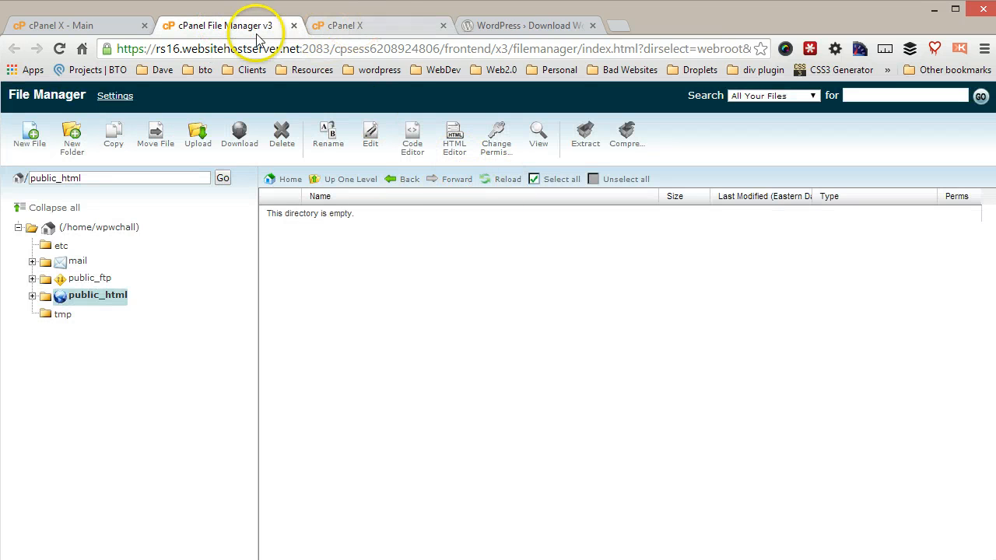
- Refresh the listing and extract wordpress-3.9.zip into /public_html, producing a wordpress folder
{"action": "left_click", "coordinate": [509, 180]}
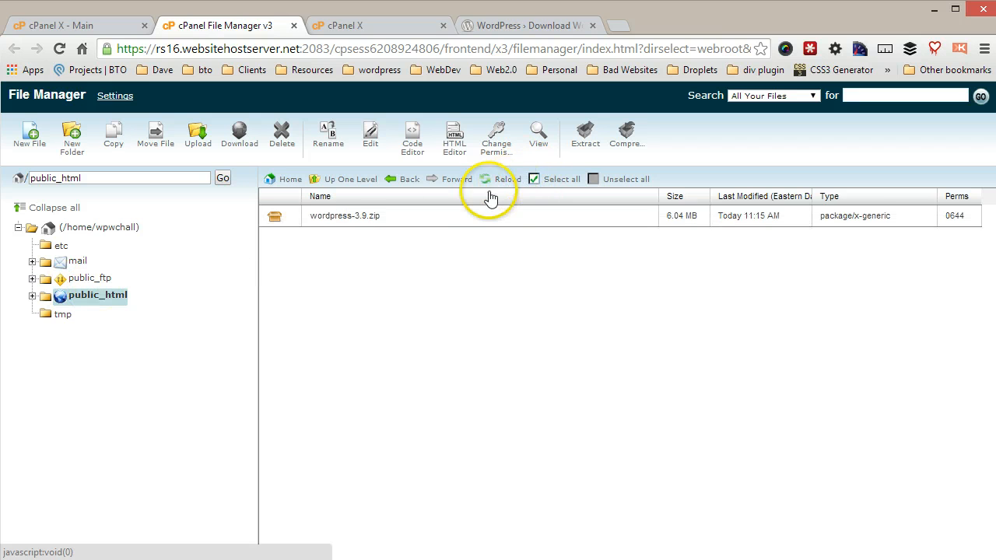
{"action": "left_click", "coordinate": [275, 222]}
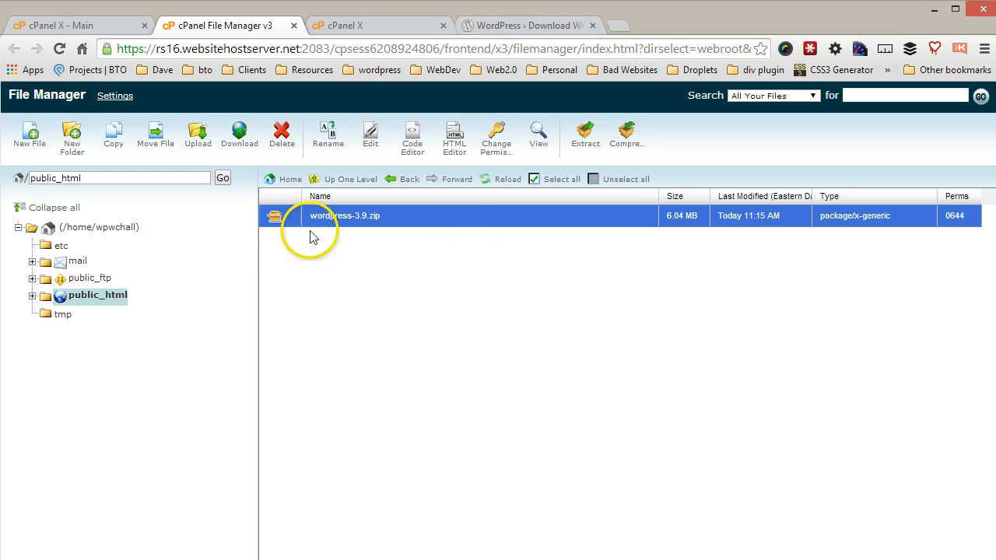
{"action": "left_click", "coordinate": [588, 144]}
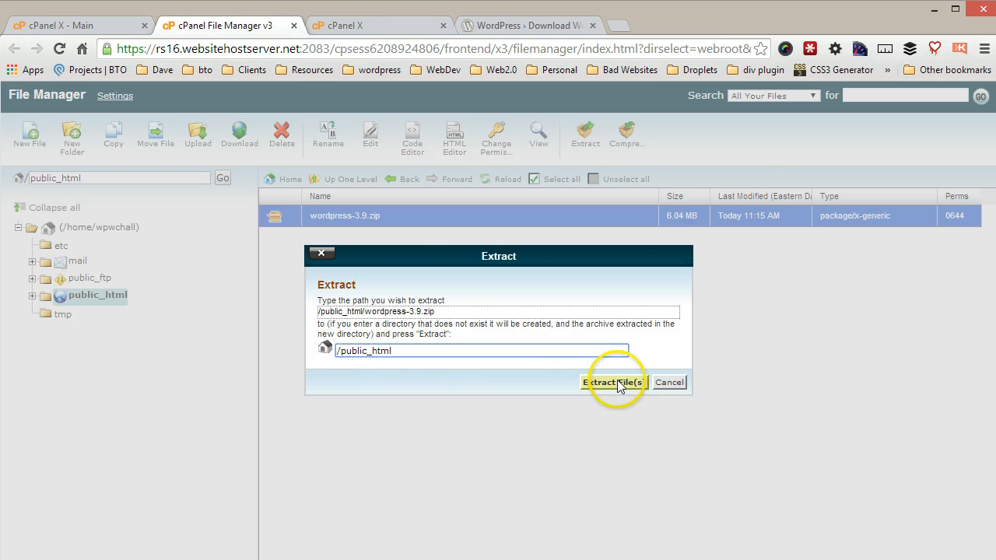
{"action": "left_click", "coordinate": [614, 382]}
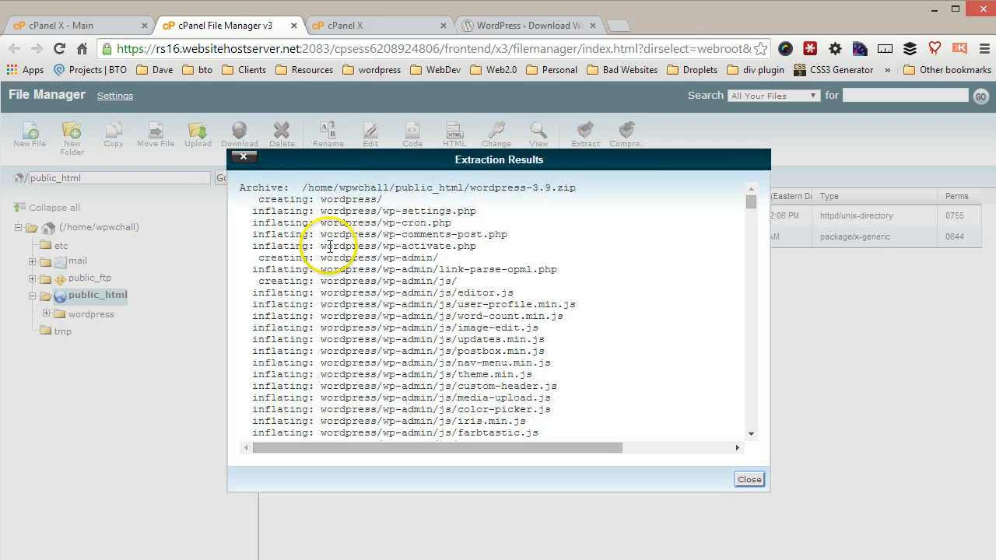
{"action": "left_click", "coordinate": [748, 479]}
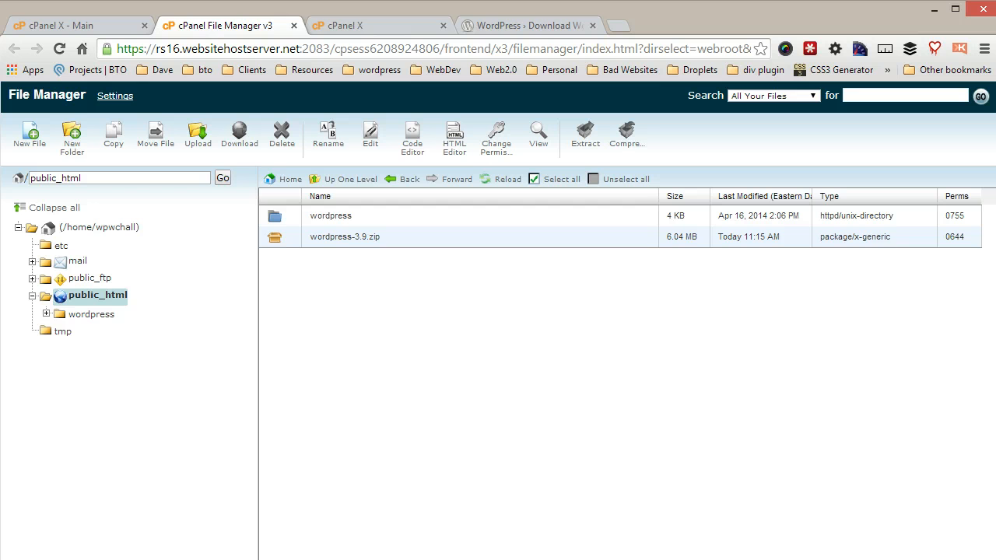
{"action": "left_click", "coordinate": [285, 244]}
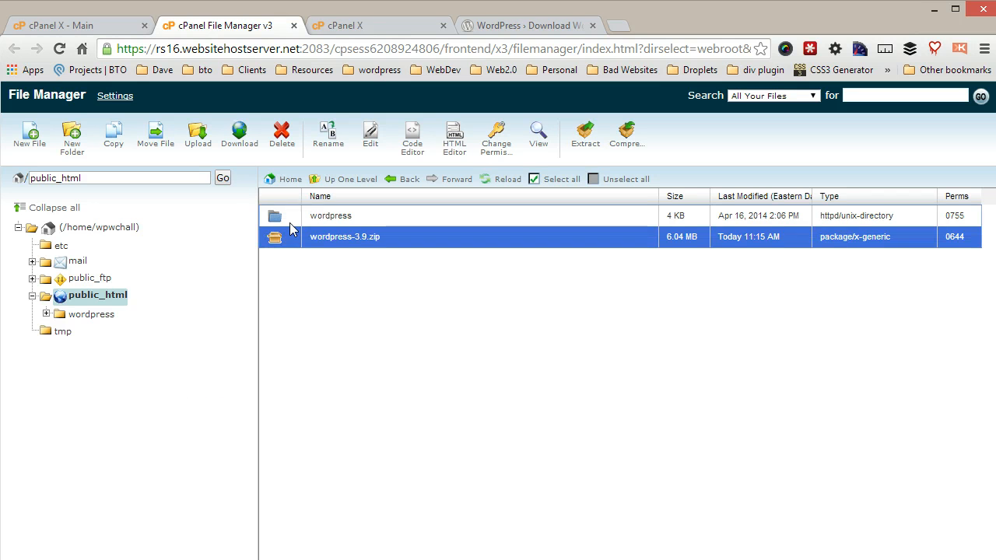
{"action": "left_click", "coordinate": [290, 221]}
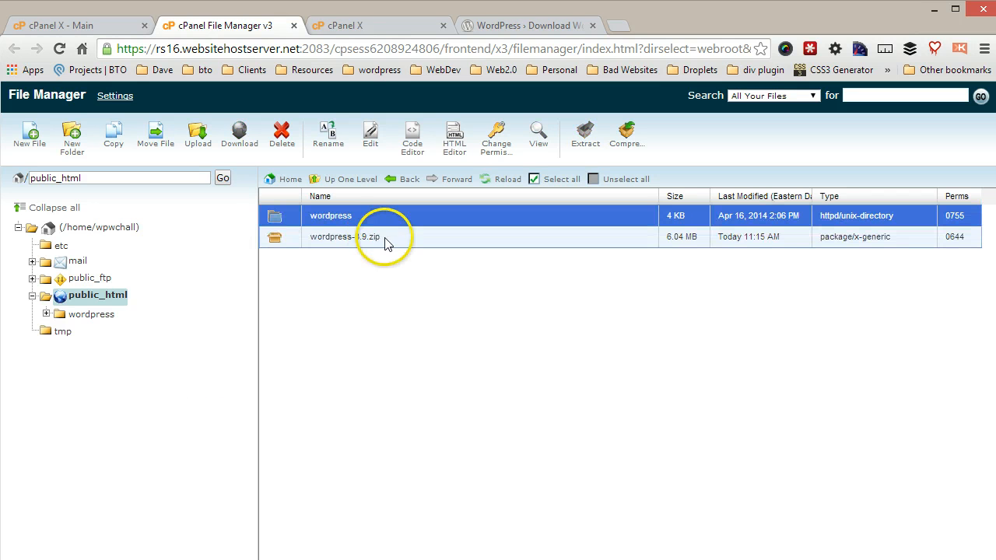
- Select all files inside the wordpress folder and move them to /public_html/
{"action": "double_click", "coordinate": [281, 223]}
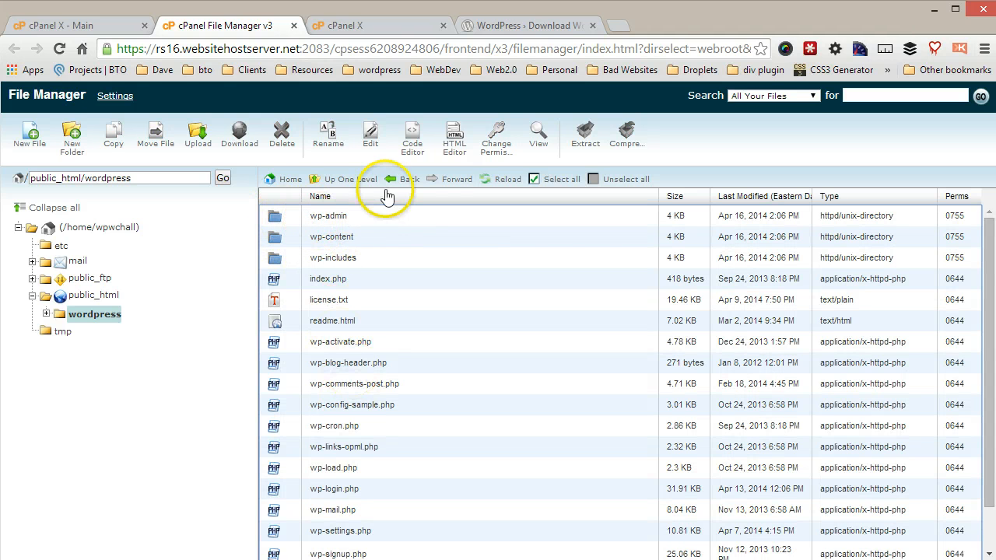
{"action": "left_click", "coordinate": [556, 180]}
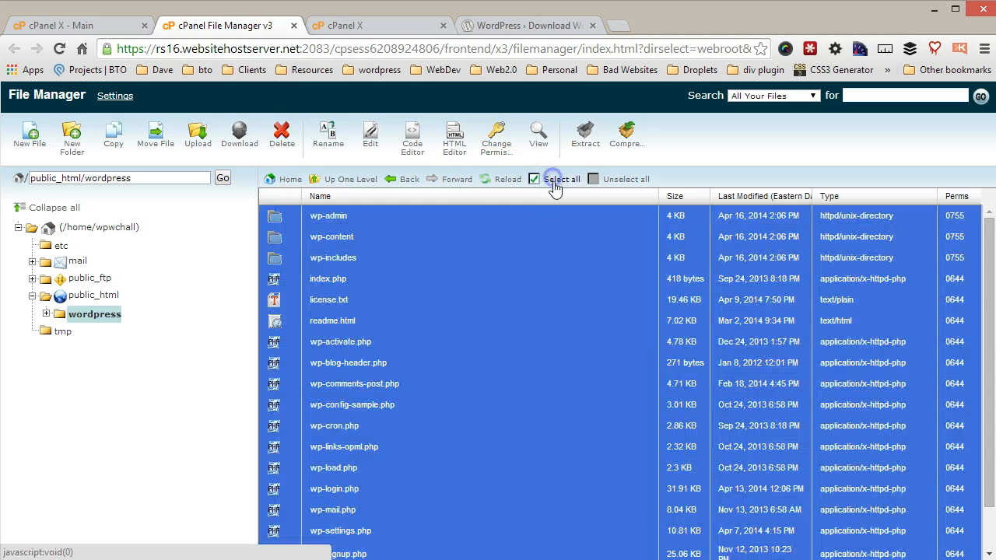
{"action": "left_click", "coordinate": [150, 147]}
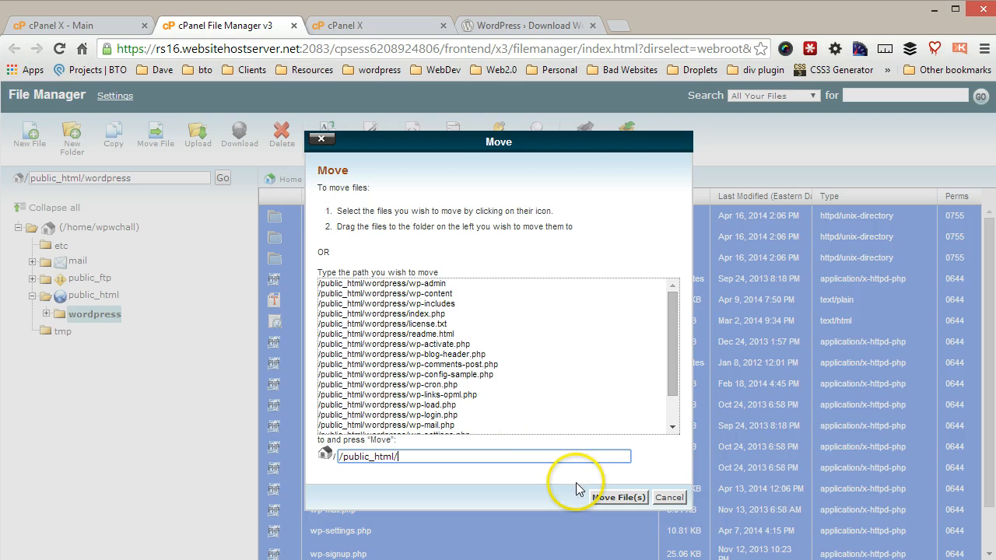
{"action": "left_click", "coordinate": [601, 498]}
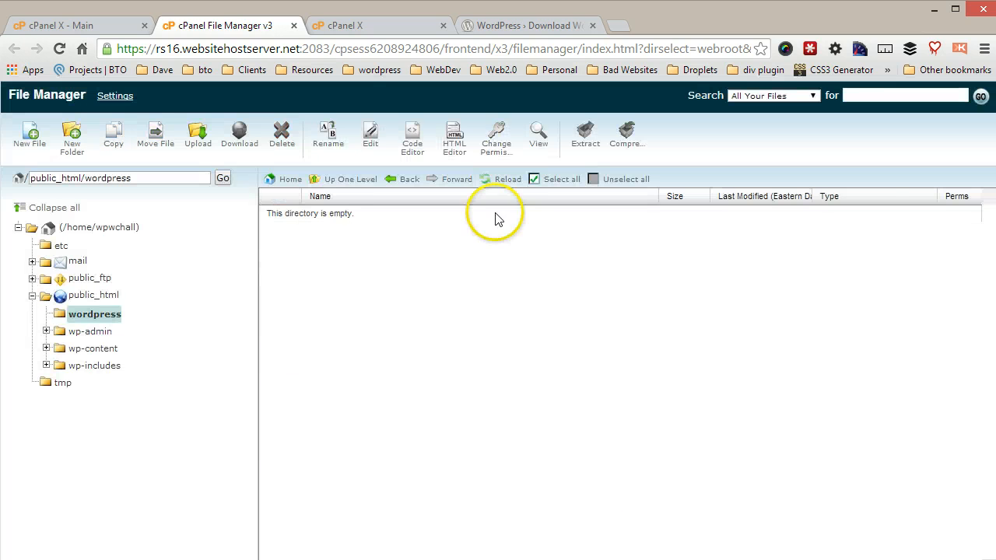
{"action": "left_click", "coordinate": [335, 180]}
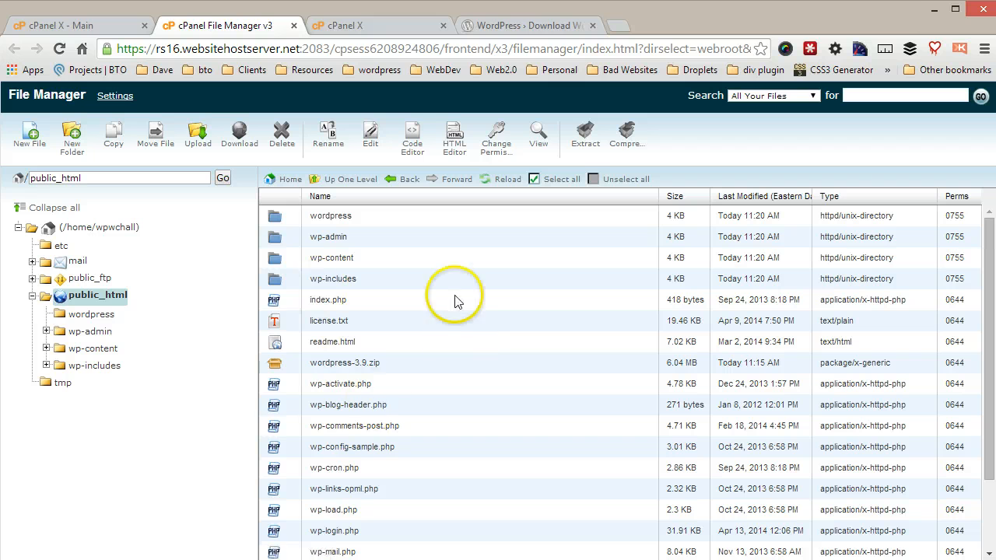
- Delete wordpress-3.9.zip and the empty wordpress folder from public_html
{"action": "left_click", "coordinate": [275, 366]}
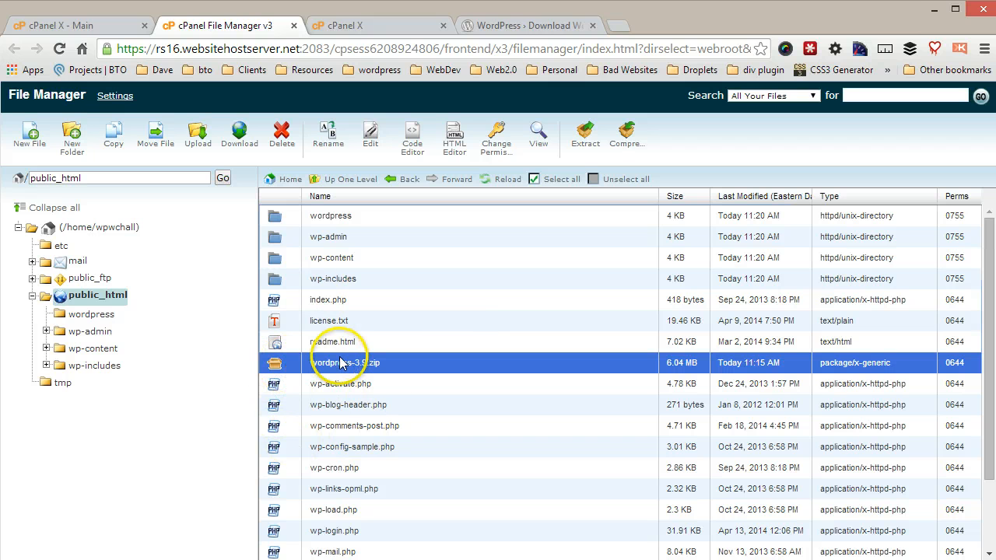
{"action": "left_click", "coordinate": [280, 218], "text": "ctrl"}
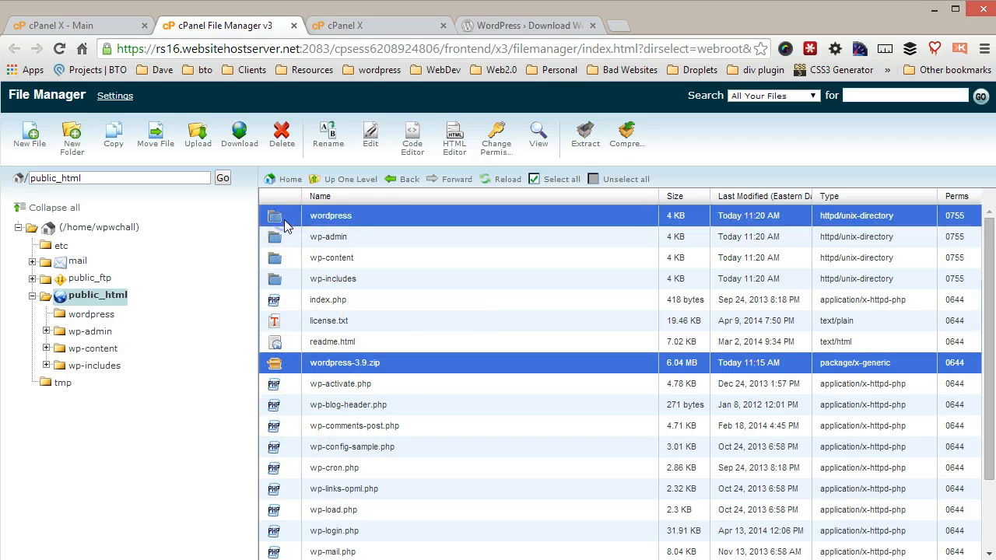
{"action": "left_click", "coordinate": [282, 134]}
{"action": "left_click", "coordinate": [628, 379]}
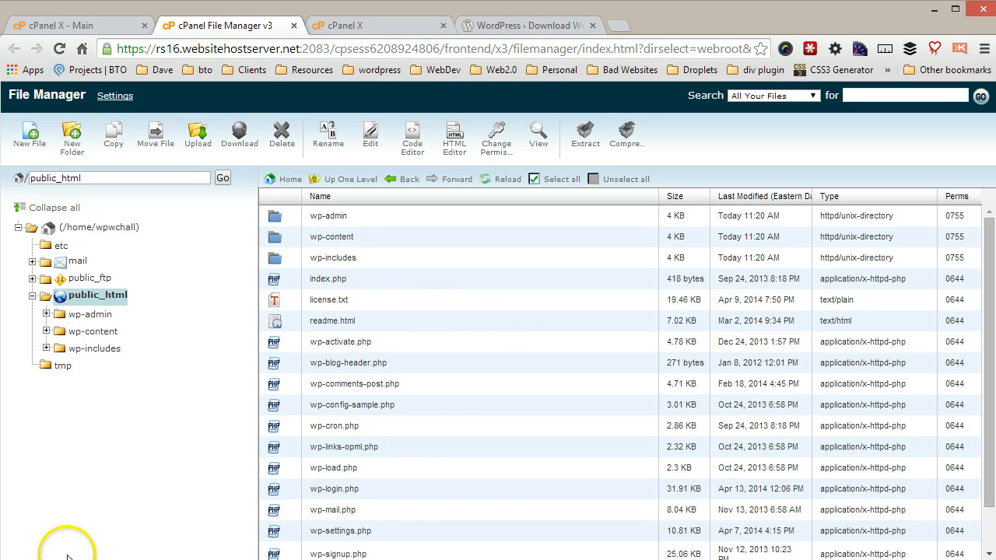
- Load the site wpwebsitechallenge.com in the browser
{"action": "left_click", "coordinate": [536, 26]}
{"action": "left_click", "coordinate": [529, 49]}
{"action": "type", "text": "wepwe"}
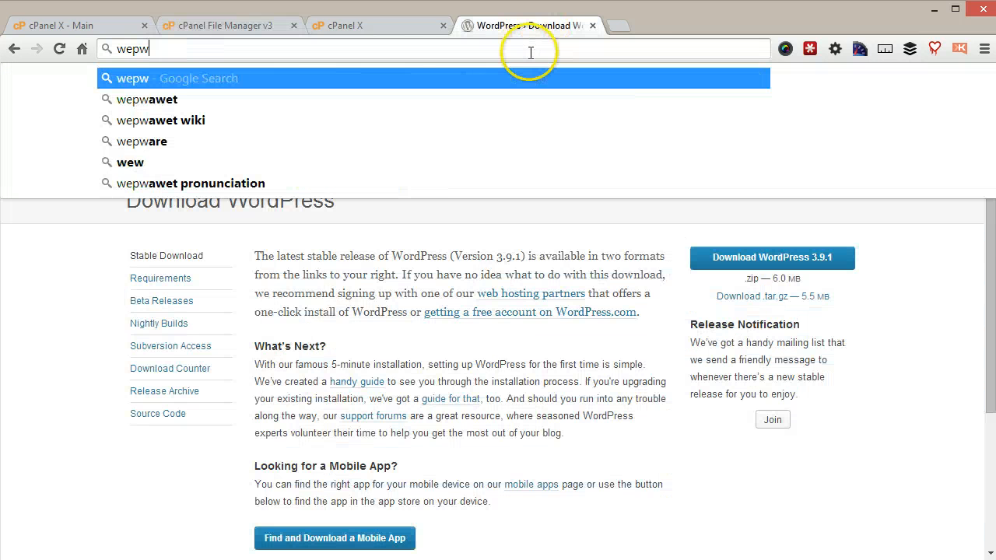
{"action": "key", "text": "BackSpace"}
{"action": "key", "text": "BackSpace"}
{"action": "key", "text": "BackSpace"}
{"action": "key", "text": "BackSpace"}
{"action": "type", "text": "pwebsite"}
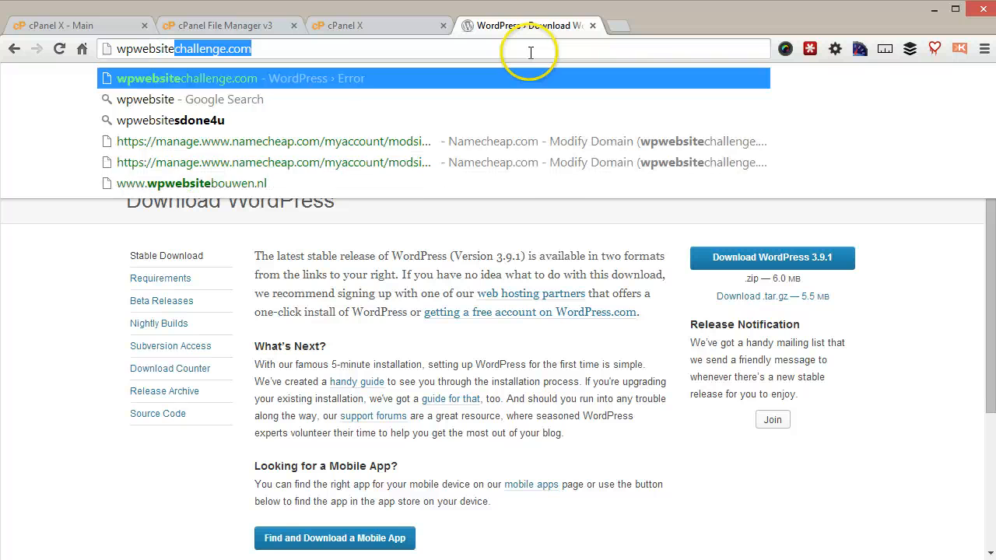
{"action": "key", "text": "Return"}
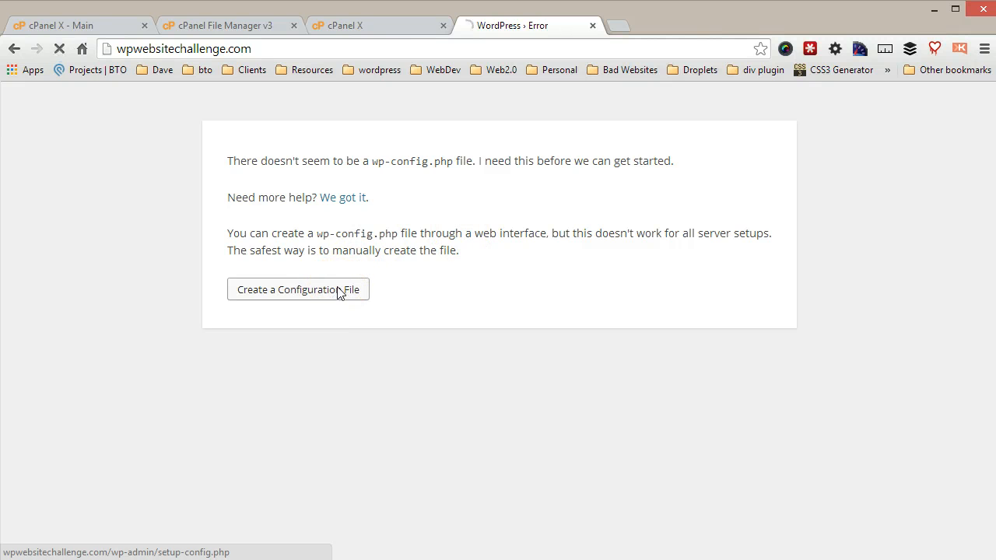
- Begin creating the wp-config.php file and select the default Database Name on the connection form
{"action": "left_click", "coordinate": [339, 291]}
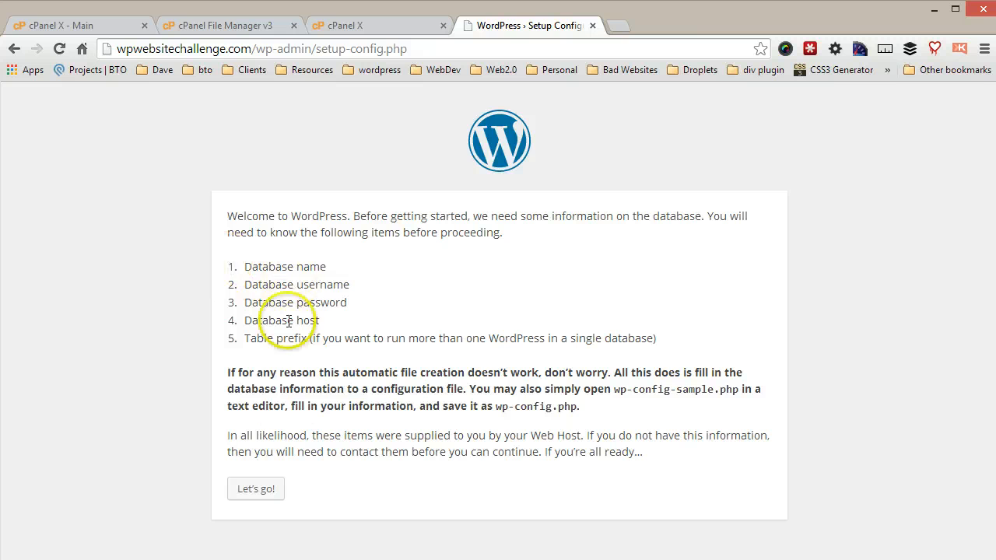
{"action": "left_click", "coordinate": [259, 490]}
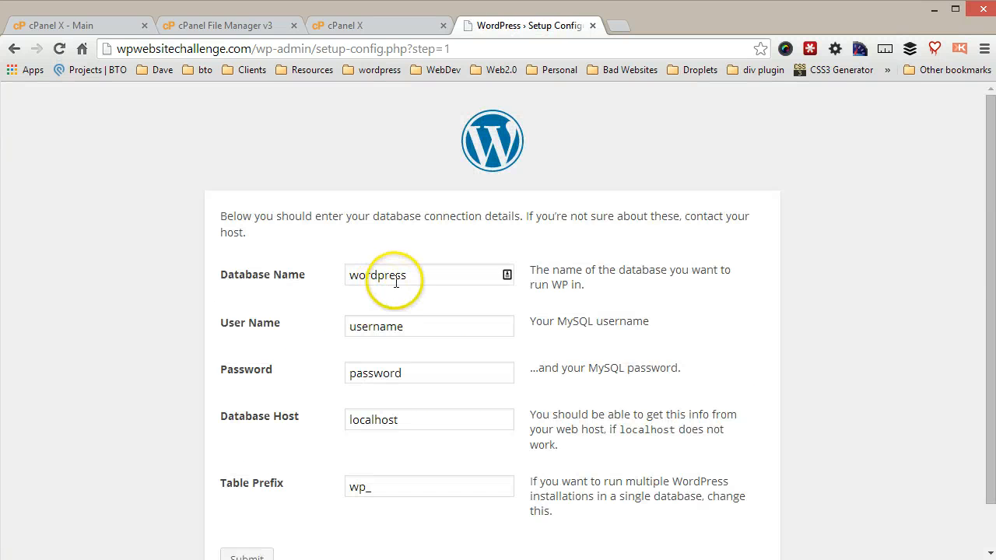
{"action": "left_click_drag", "start_coordinate": [420, 275], "coordinate": [309, 278]}
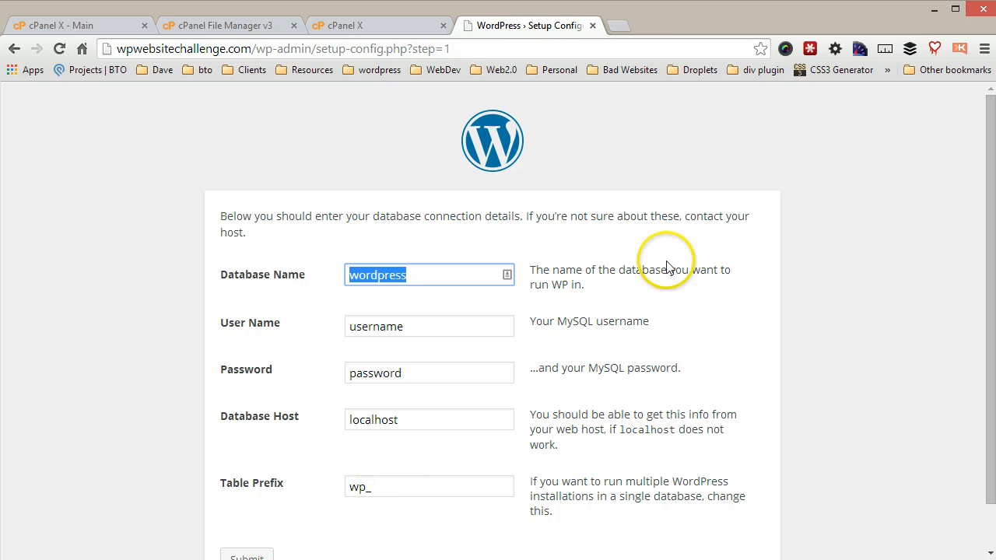
- Open cPanel's MySQL Databases page showing database wpwchall_hello and its user wpwchall_world
{"action": "left_click", "coordinate": [207, 31]}
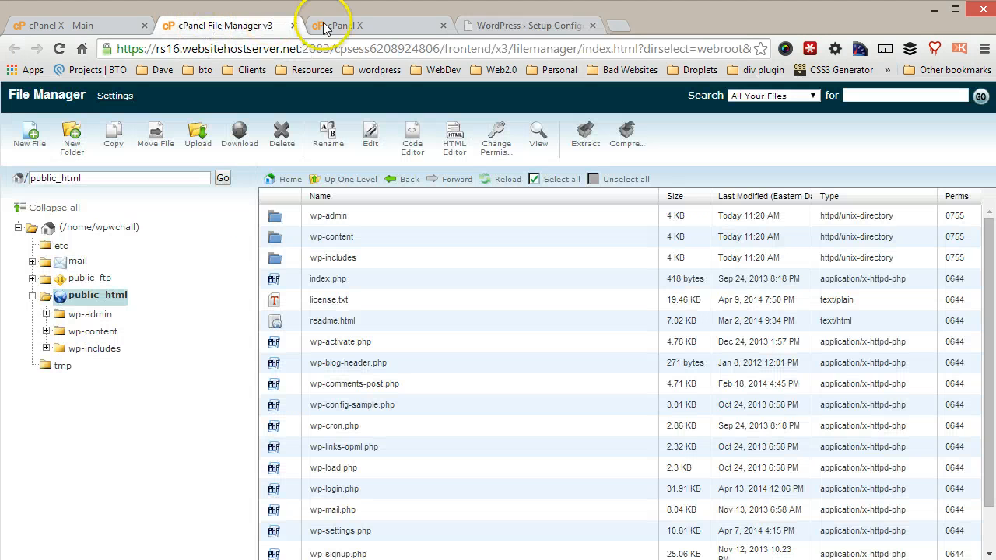
{"action": "left_click", "coordinate": [526, 28]}
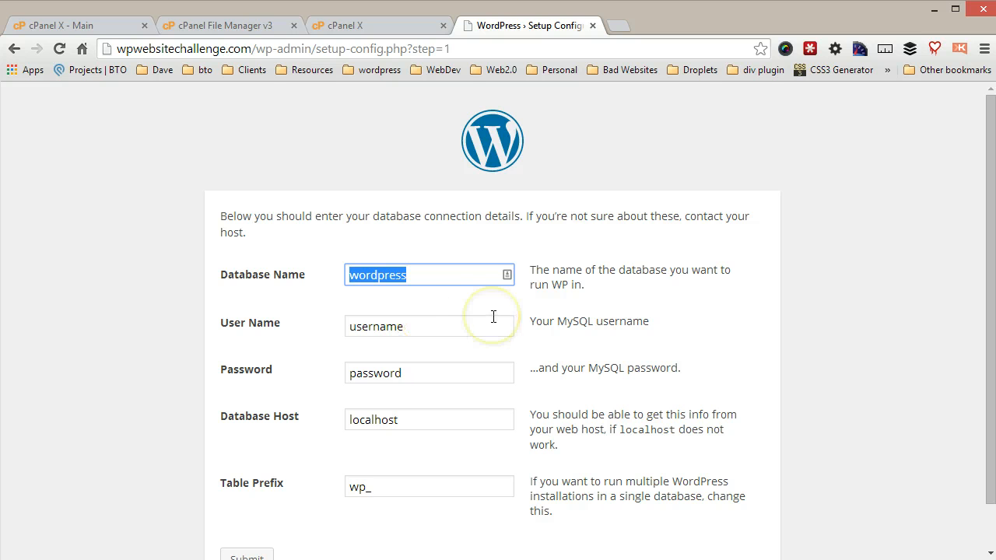
{"action": "left_click", "coordinate": [68, 25]}
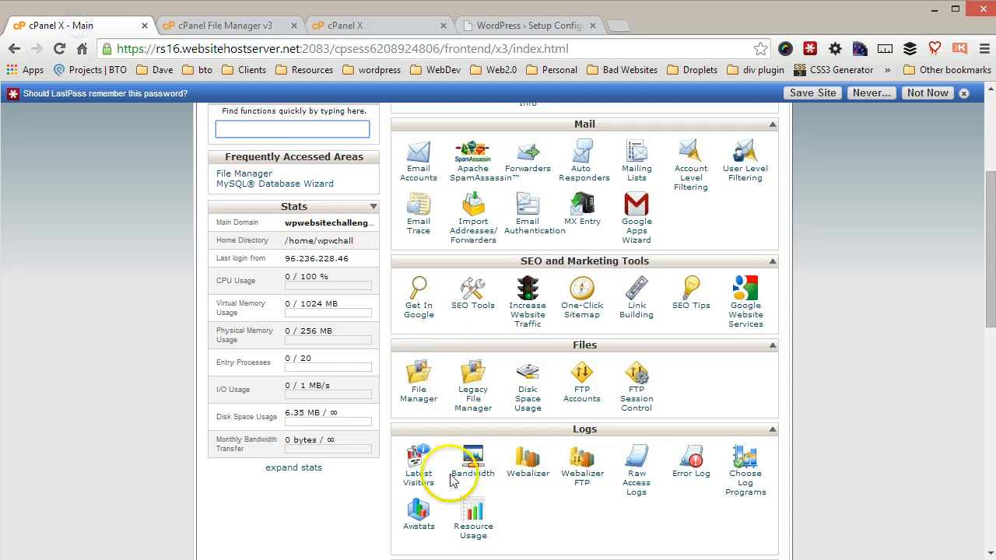
{"action": "scroll", "coordinate": [444, 411], "scroll_direction": "down", "scroll_amount": 3}
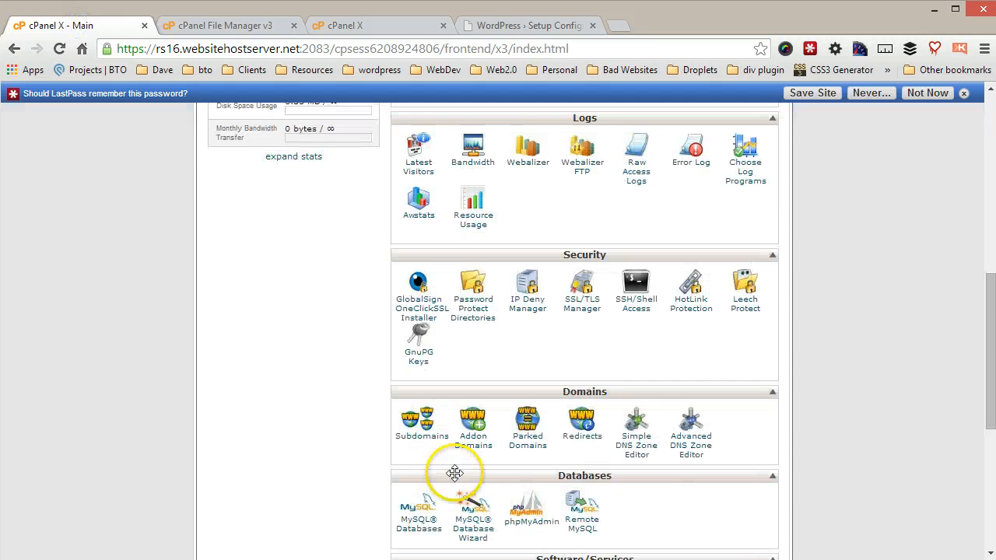
{"action": "left_click", "coordinate": [427, 528]}
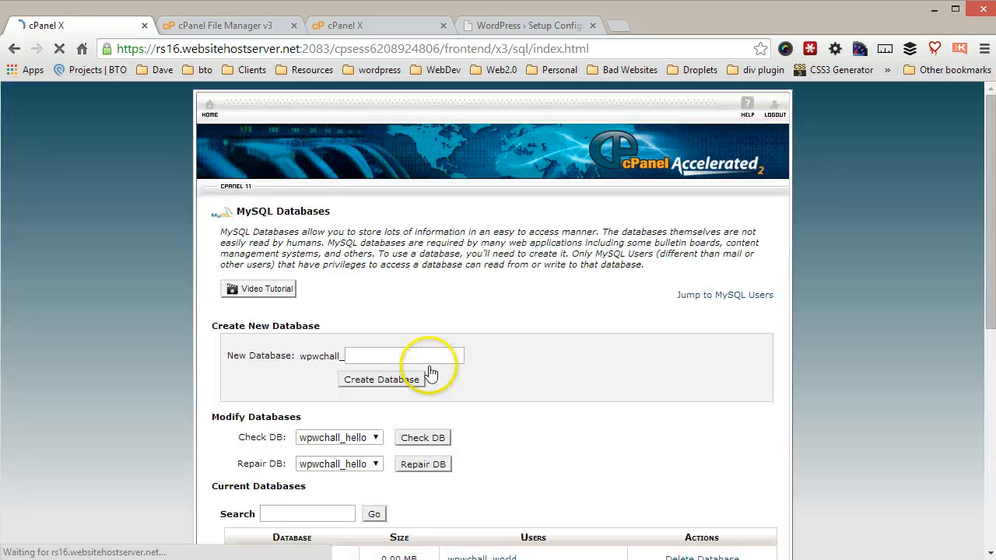
{"action": "scroll", "coordinate": [474, 400], "scroll_direction": "down", "scroll_amount": 4}
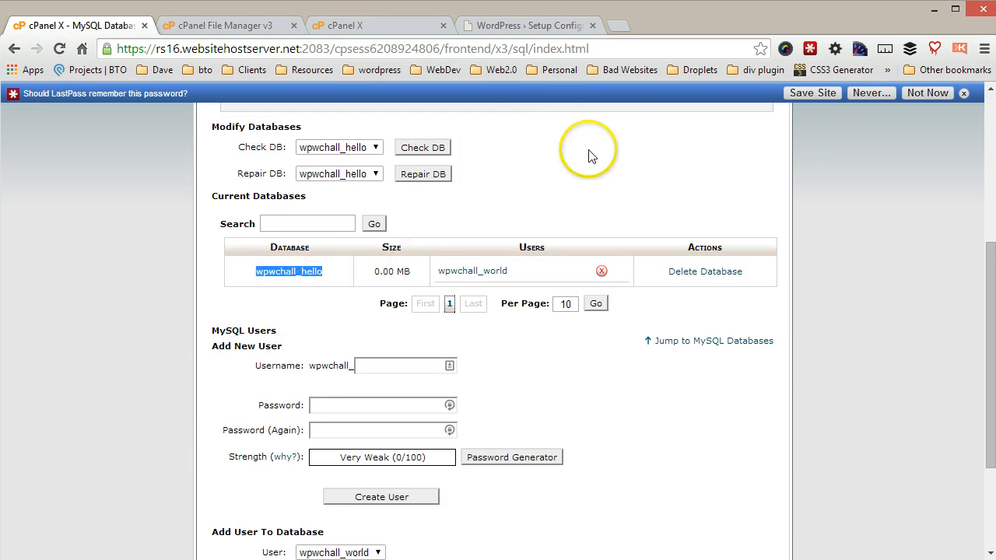
- Fill in database name wpwchall_hello, user wpwchall_world and the database password
{"action": "left_click", "coordinate": [549, 26]}
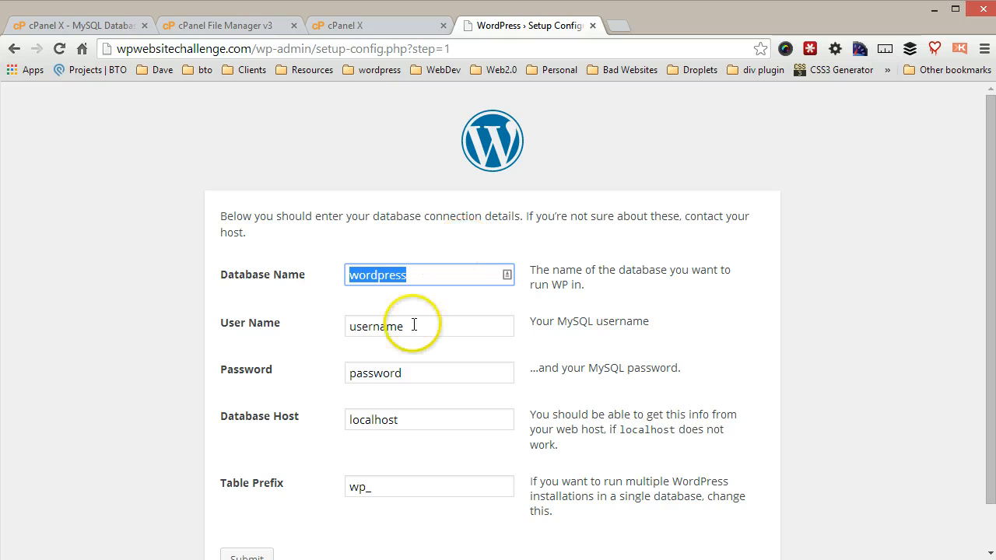
{"action": "type", "text": "wpwchall_hello"}
{"action": "left_click", "coordinate": [319, 325]}
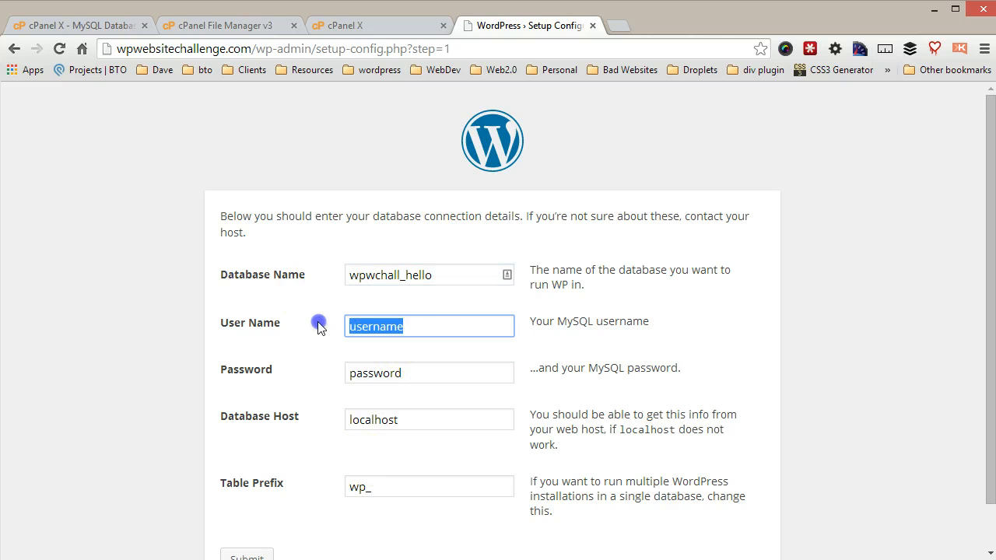
{"action": "type", "text": "wpwchall_hello"}
{"action": "double_click", "coordinate": [426, 326]}
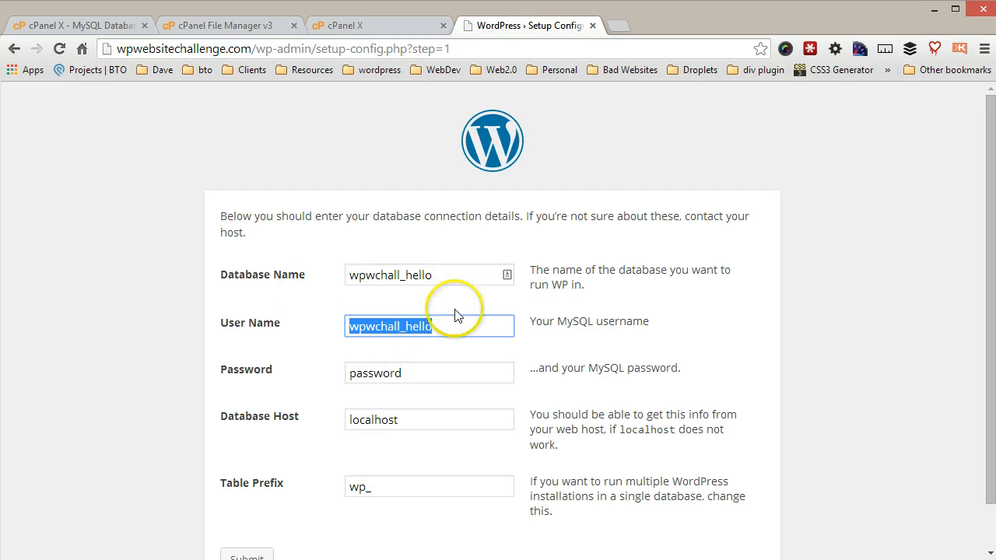
{"action": "left_click", "coordinate": [406, 328]}
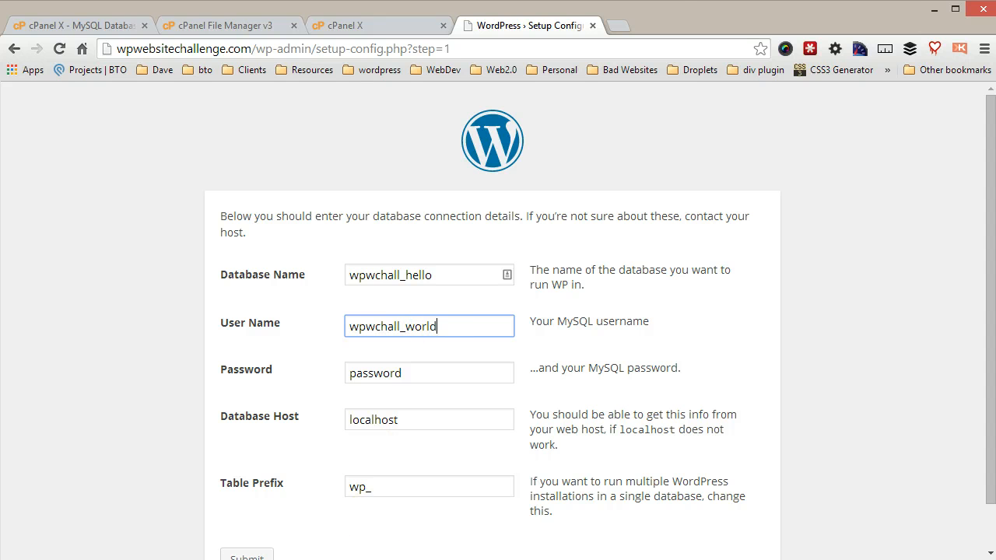
{"action": "key", "text": "alt+Tab"}
{"action": "double_click", "coordinate": [397, 372]}
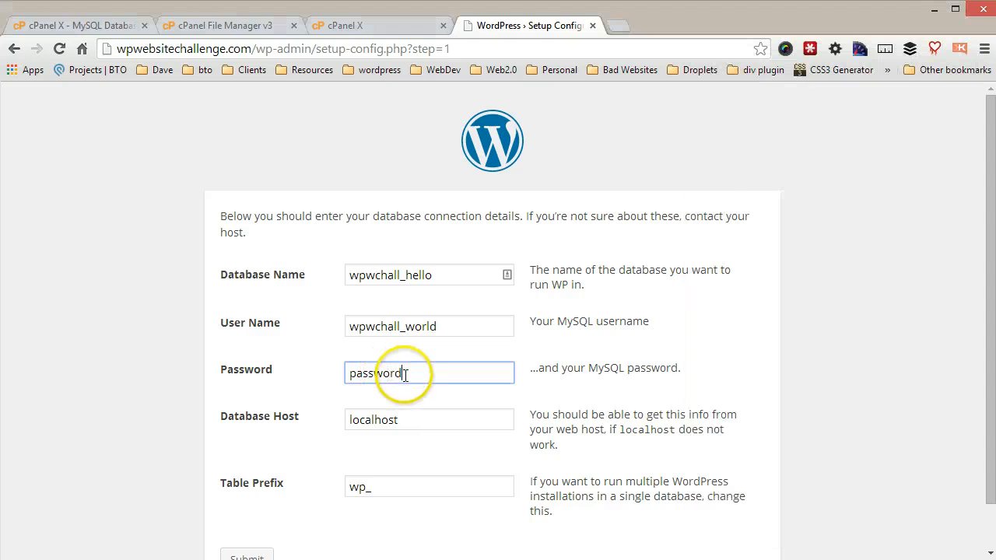
{"action": "key", "text": "ctrl+v"}
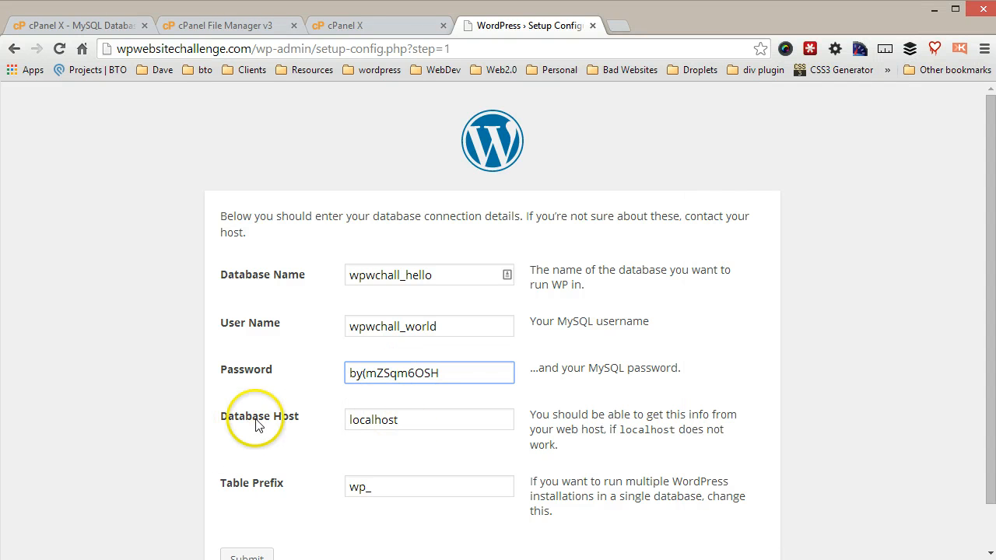
- Change the table prefix from wp_ to wp30_, keep host localhost, and submit the form
{"action": "scroll", "coordinate": [535, 413], "scroll_direction": "down", "scroll_amount": 1}
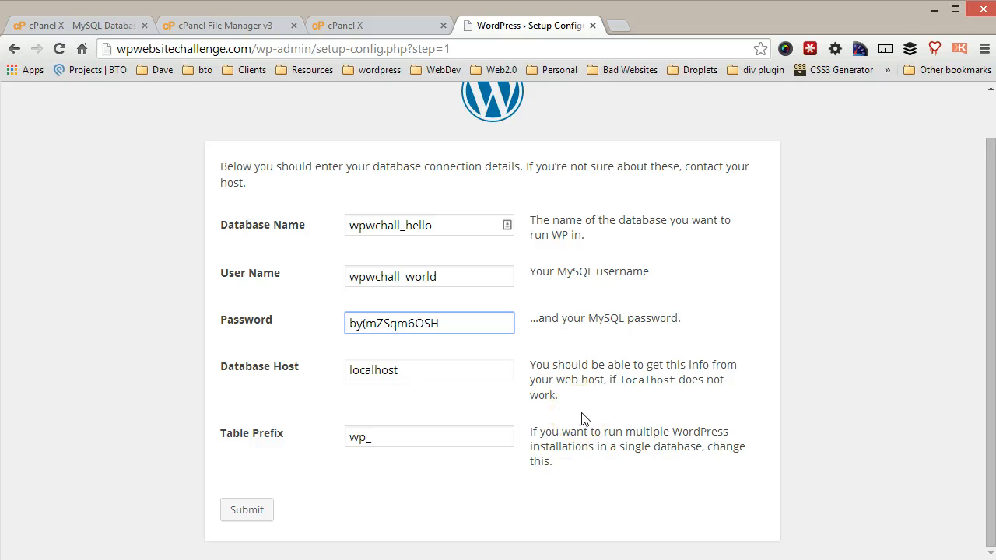
{"action": "left_click", "coordinate": [454, 372]}
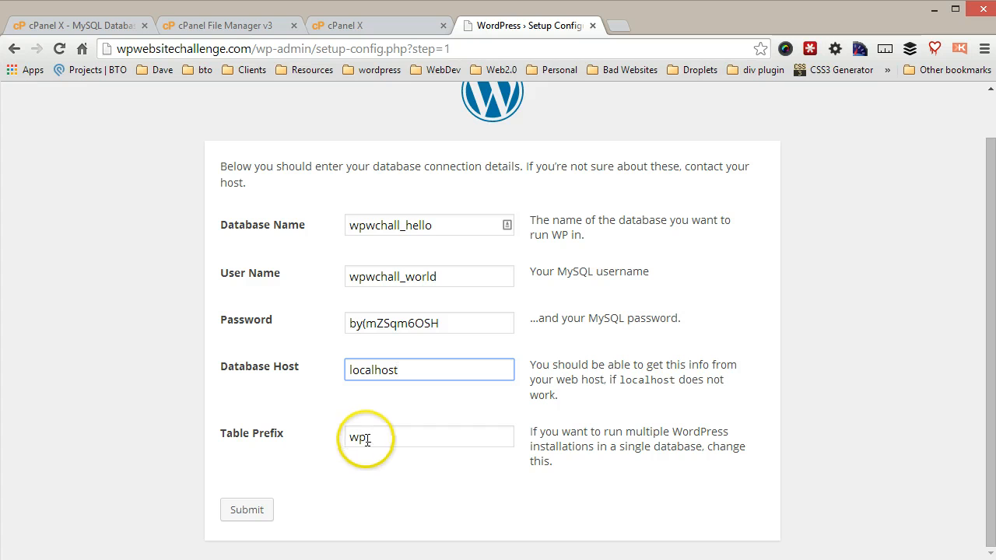
{"action": "left_click", "coordinate": [232, 436]}
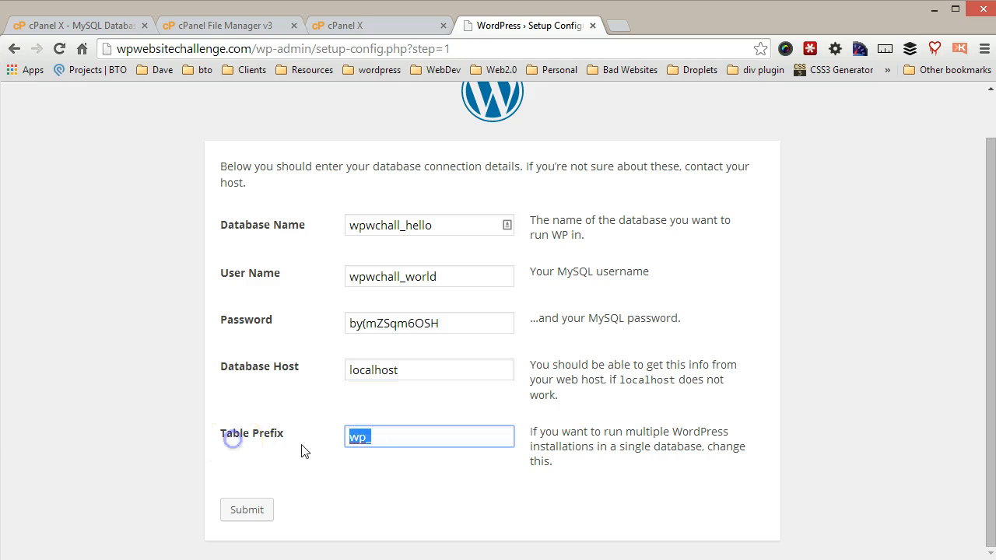
{"action": "left_click", "coordinate": [375, 438]}
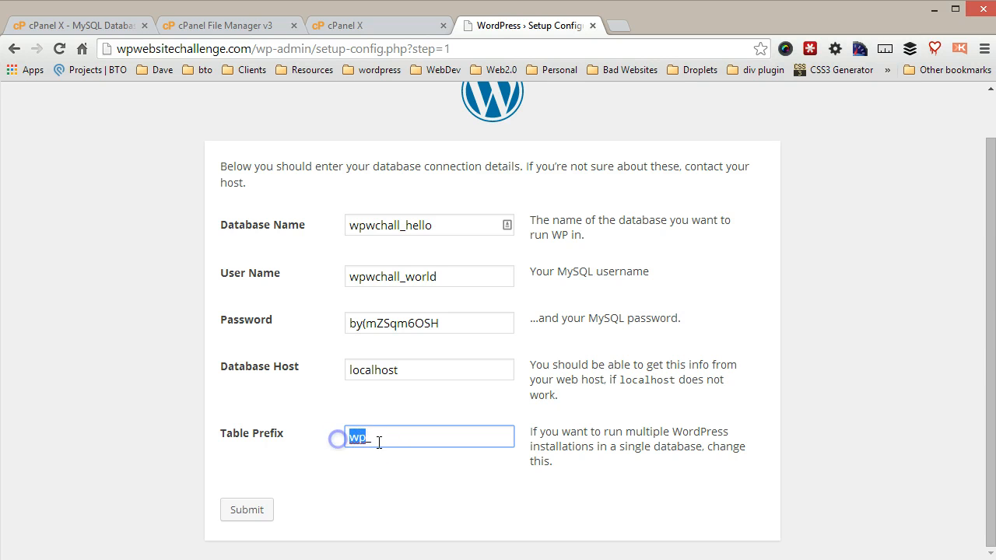
{"action": "left_click", "coordinate": [397, 442]}
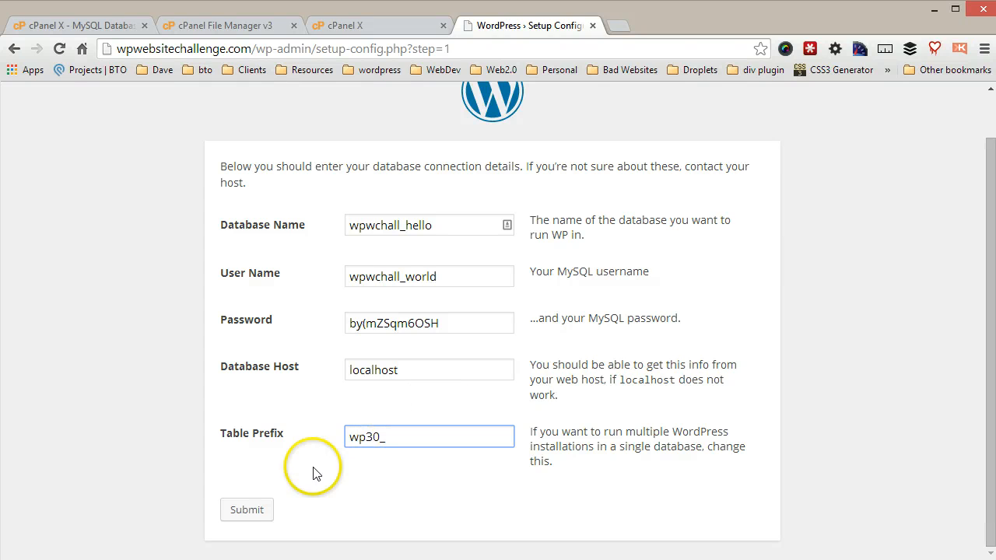
{"action": "left_click", "coordinate": [256, 511]}
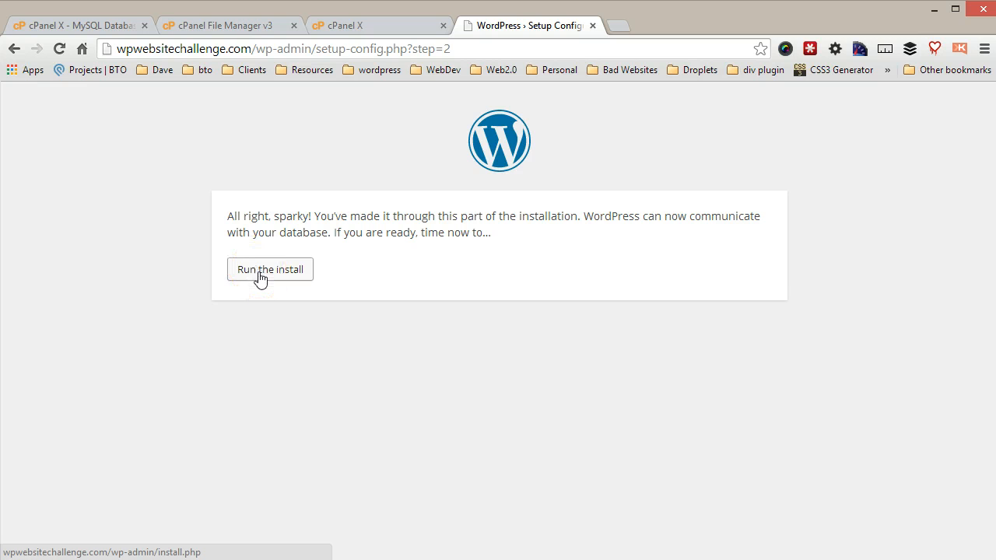
- Run the install and enter the site title '30 Day WordPress Website Challenge'
{"action": "left_click", "coordinate": [260, 273]}
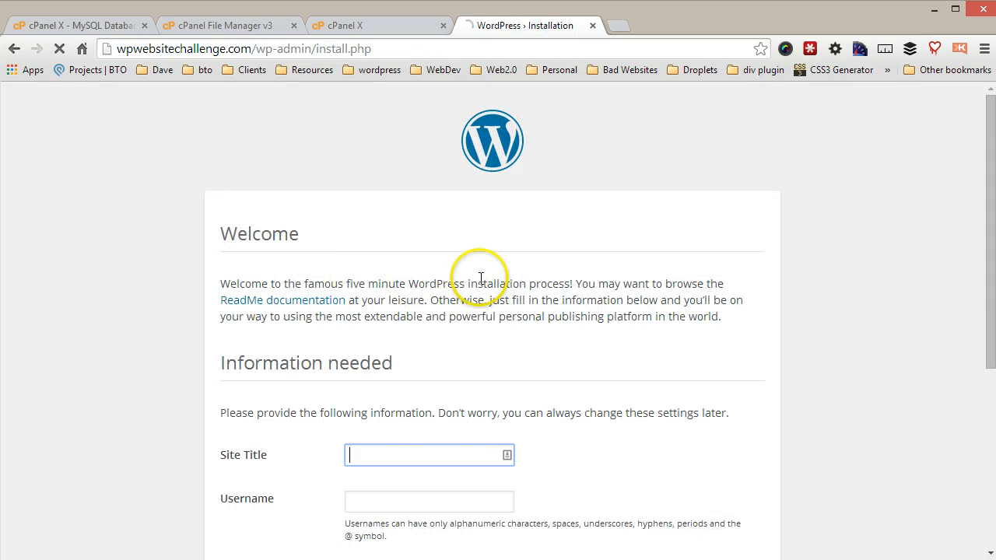
{"action": "scroll", "coordinate": [491, 280], "scroll_direction": "down", "scroll_amount": 2}
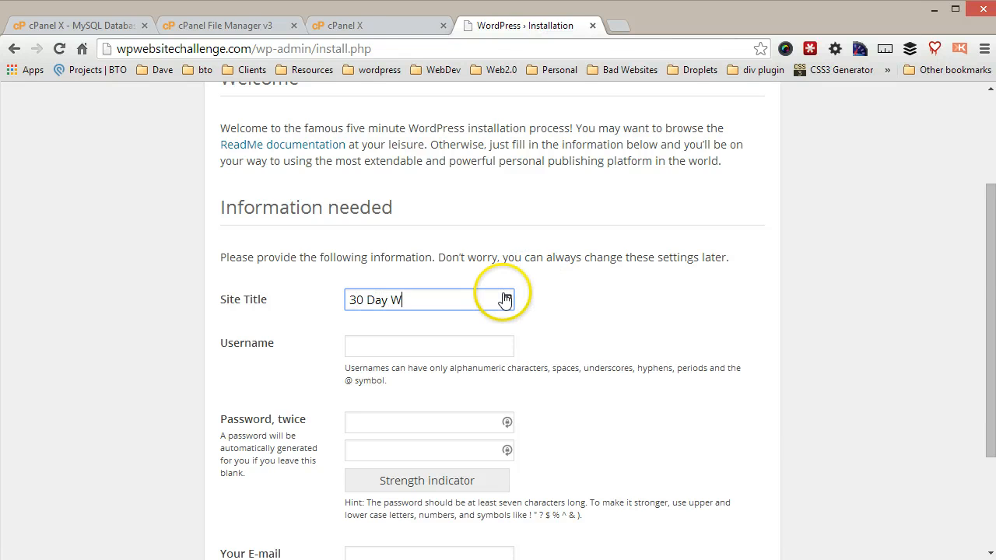
{"action": "type", "text": "ress Website Challenge"}
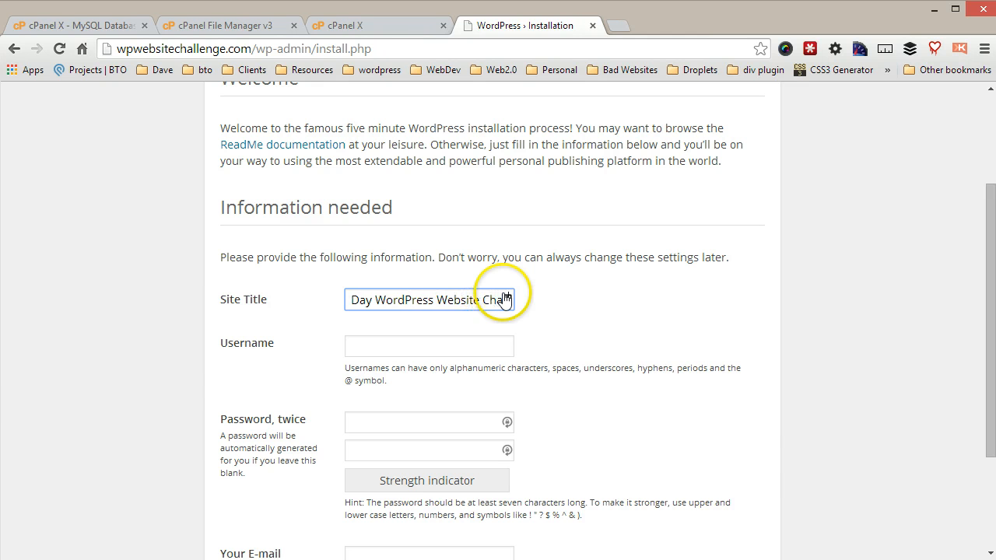
{"action": "key", "text": "Tab"}
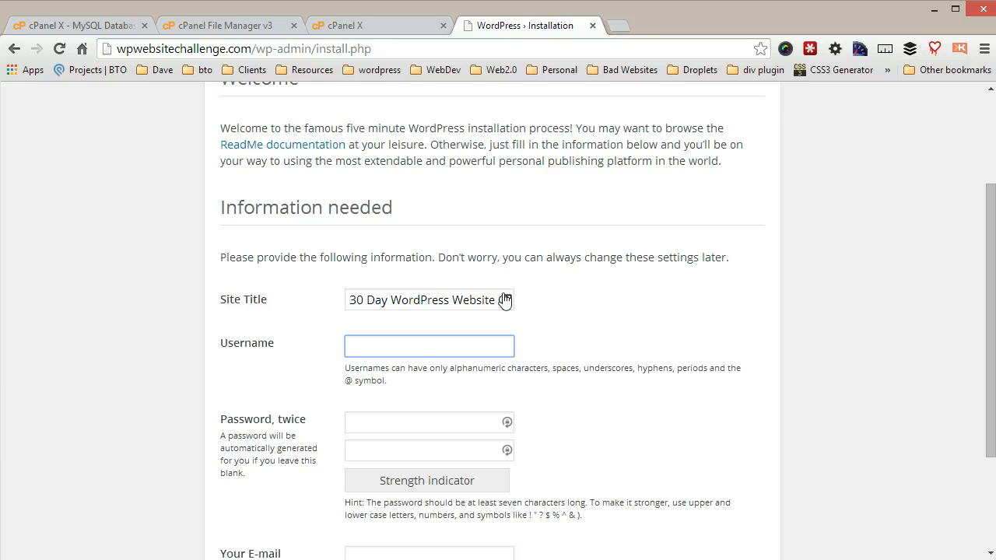
- Replace the default 'admin' username, fixing a mistyped entry, with the chosen admin username
{"action": "type", "text": "admin"}
{"action": "key", "text": "ctrl+a"}
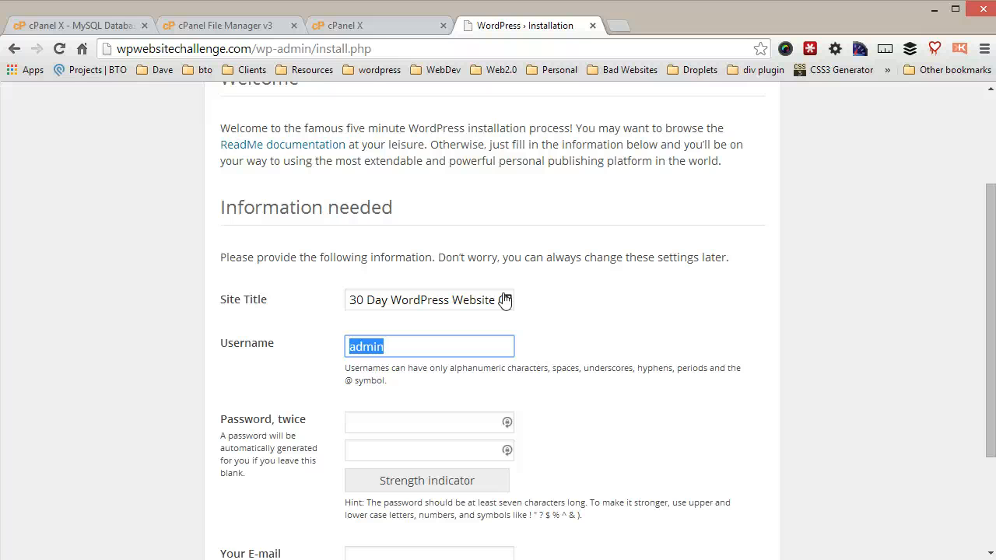
{"action": "type", "text": "askjhashnknd"}
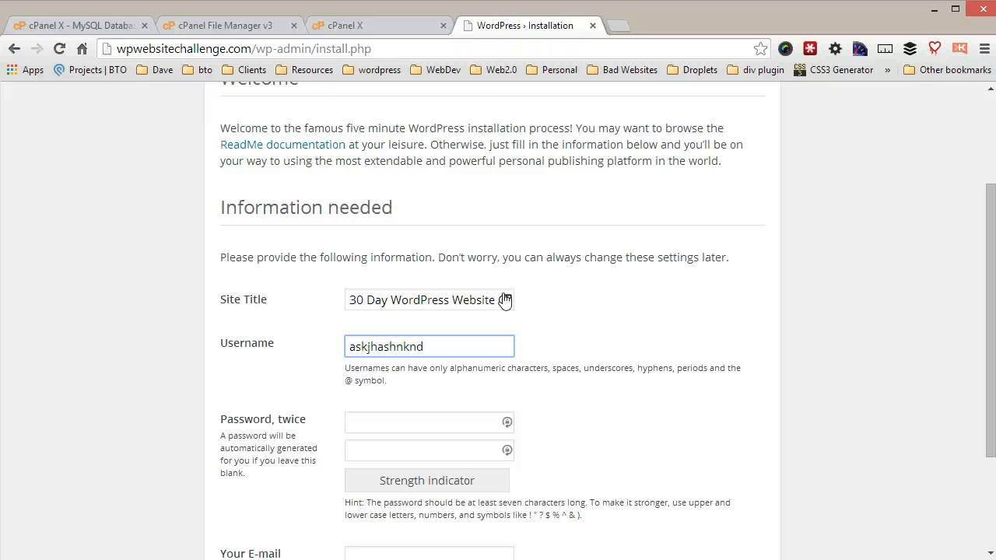
{"action": "key", "text": "ctrl+a"}
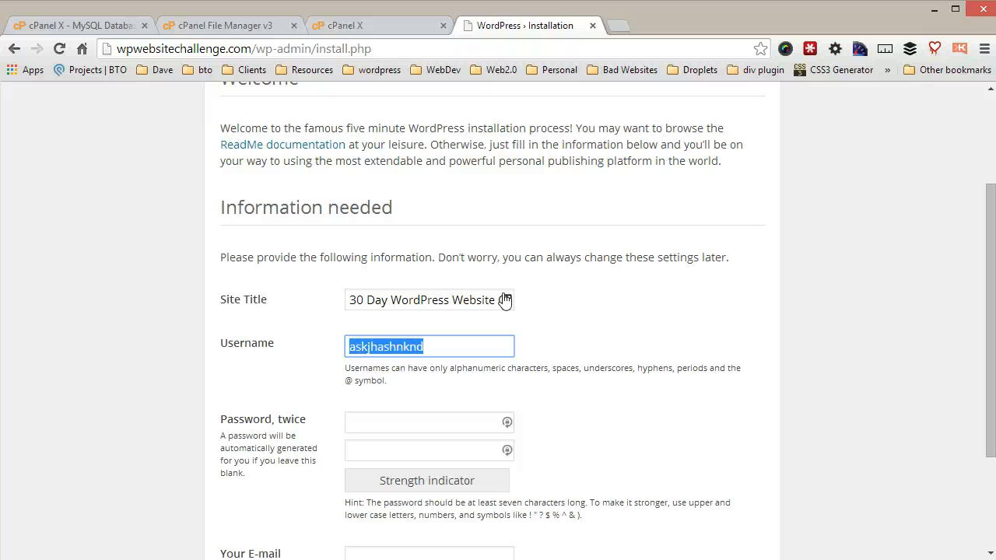
{"action": "key", "text": "BackSpace"}
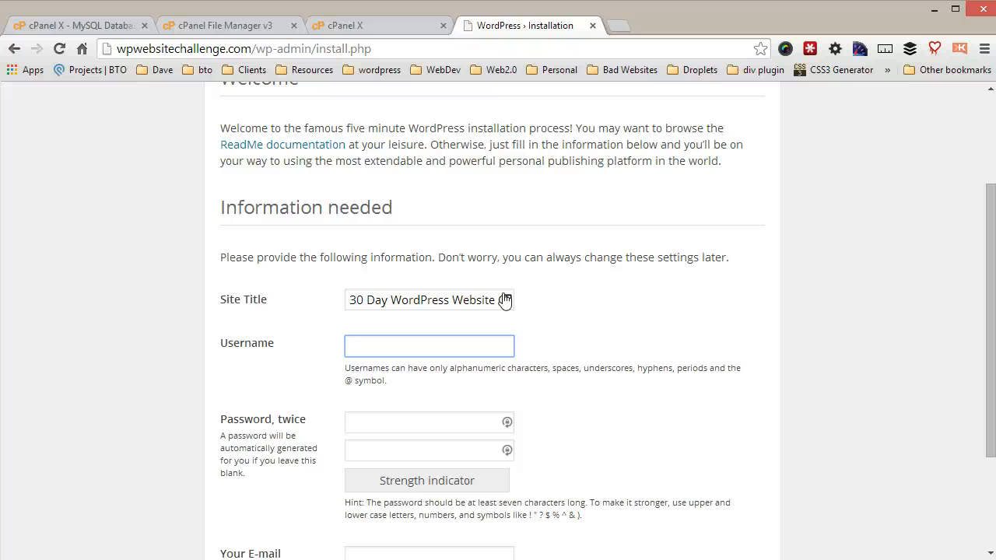
{"action": "type", "text": "torlowski"}
{"action": "key", "text": "Tab"}
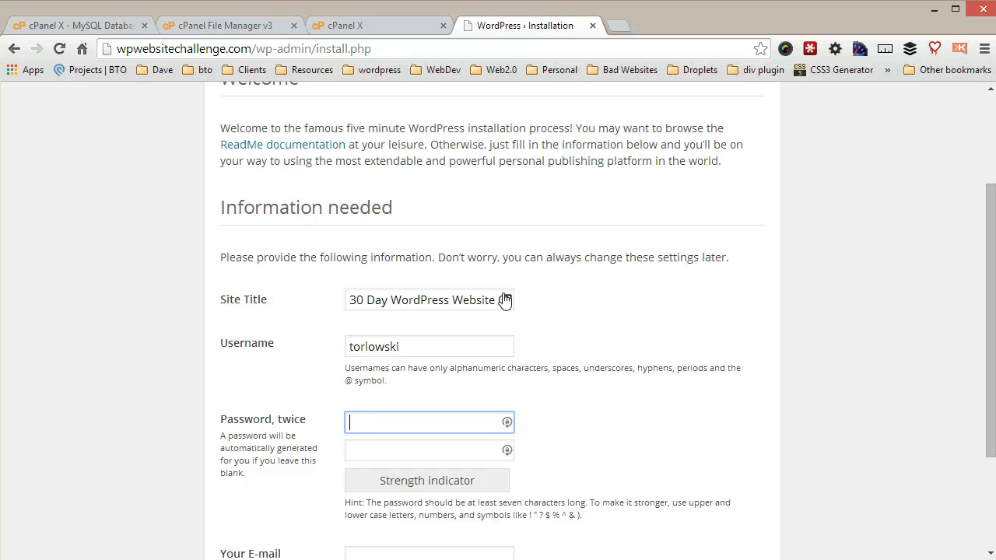
- Enter the admin password and confirm it in the second password field
{"action": "type", "text": "*************"}
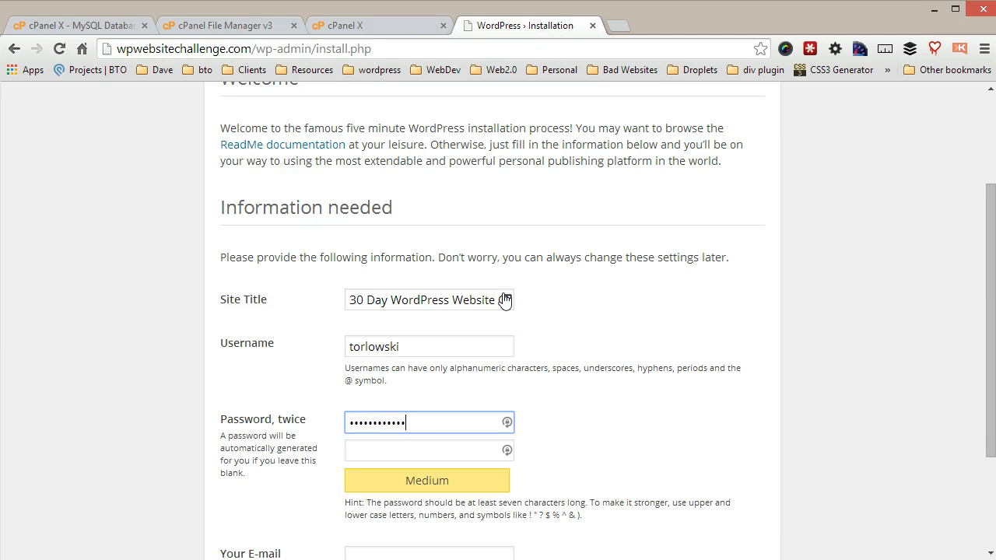
{"action": "key", "text": "Tab"}
{"action": "type", "text": "*************"}
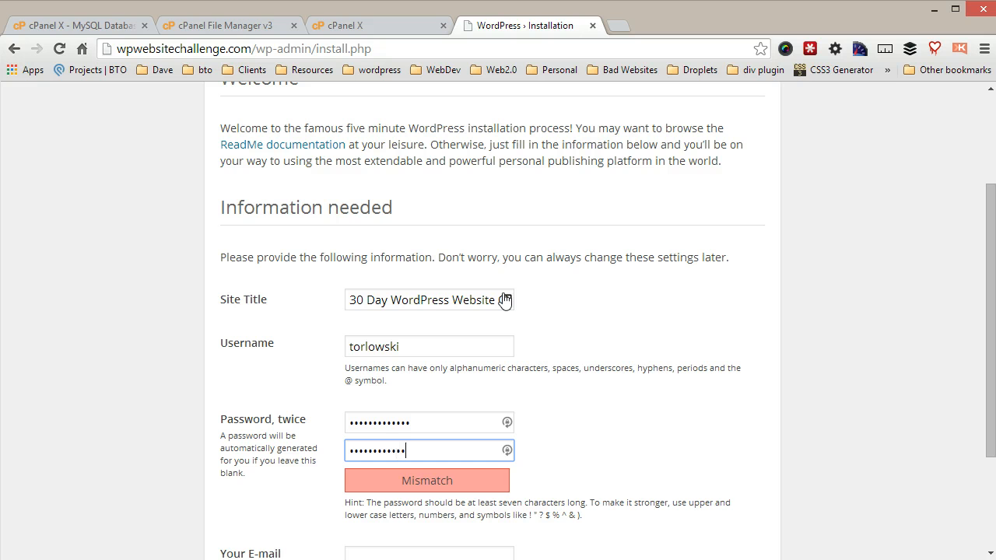
- Pick the suggested admin e-mail, disable search engine indexing, and install WordPress
{"action": "scroll", "coordinate": [534, 320], "scroll_direction": "down", "scroll_amount": 1}
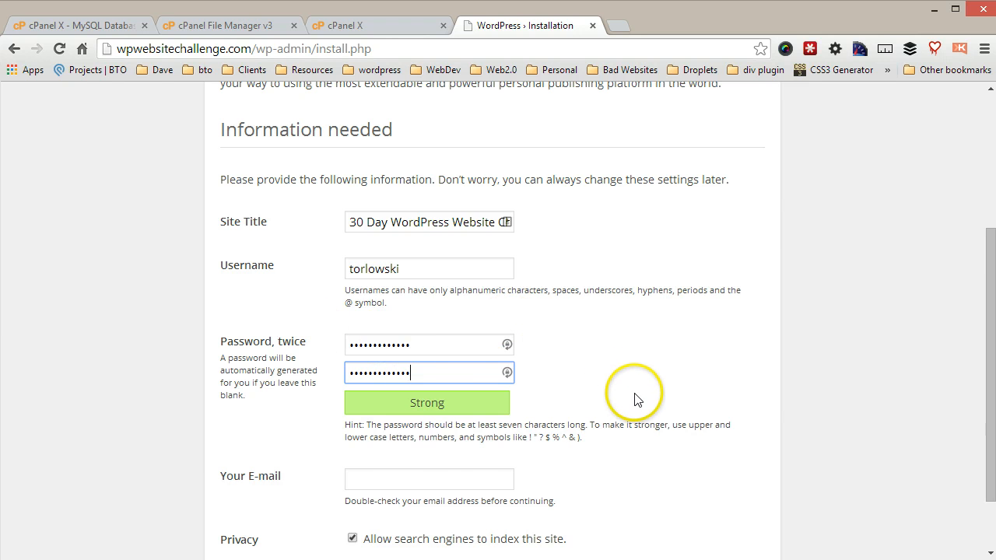
{"action": "scroll", "coordinate": [630, 393], "scroll_direction": "down", "scroll_amount": 1}
{"action": "left_click", "coordinate": [455, 394]}
{"action": "type", "text": "terr"}
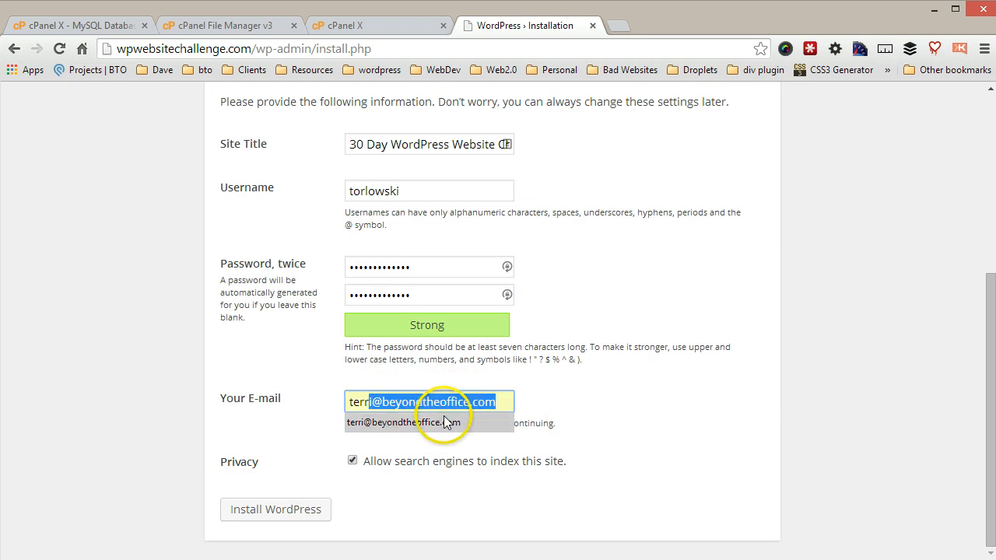
{"action": "left_click", "coordinate": [444, 418]}
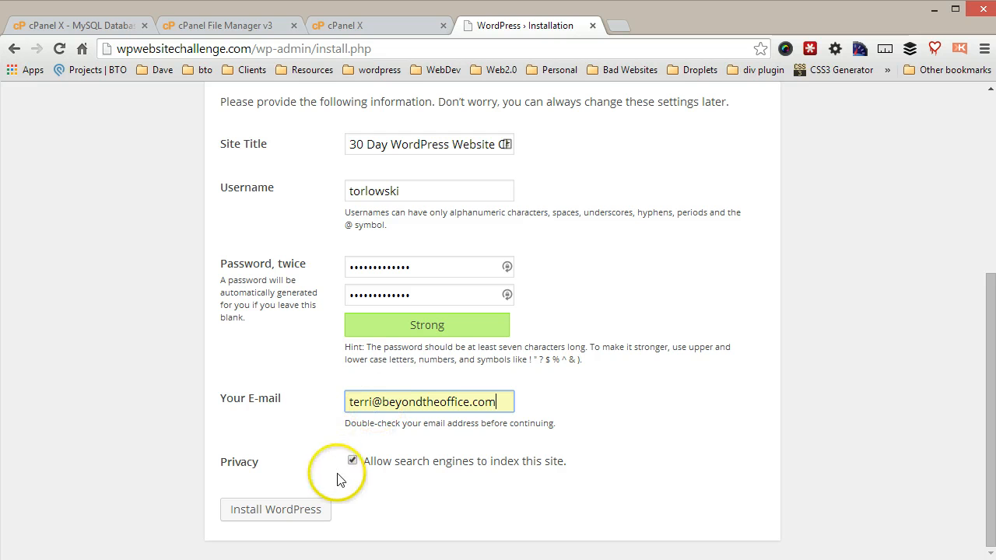
{"action": "left_click", "coordinate": [354, 460]}
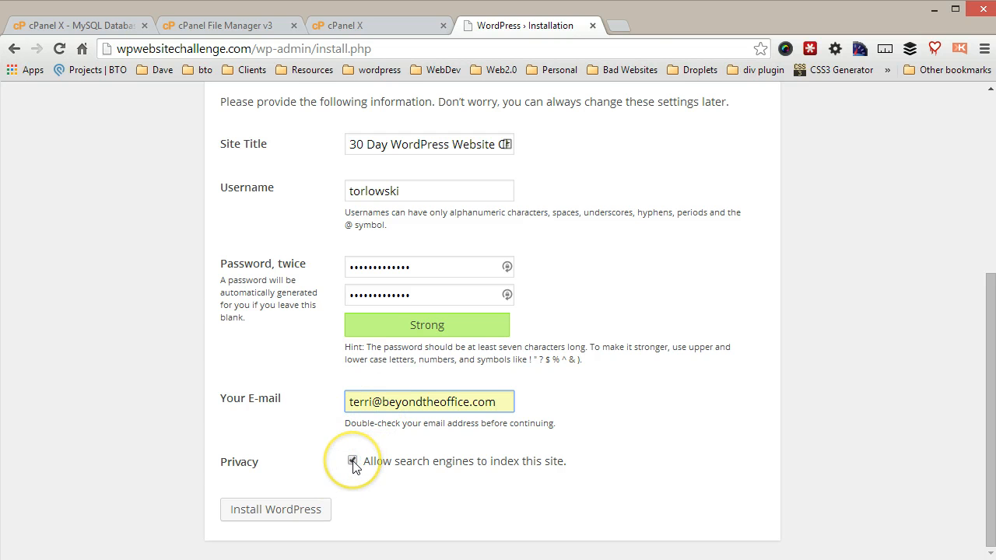
{"action": "left_click", "coordinate": [354, 461]}
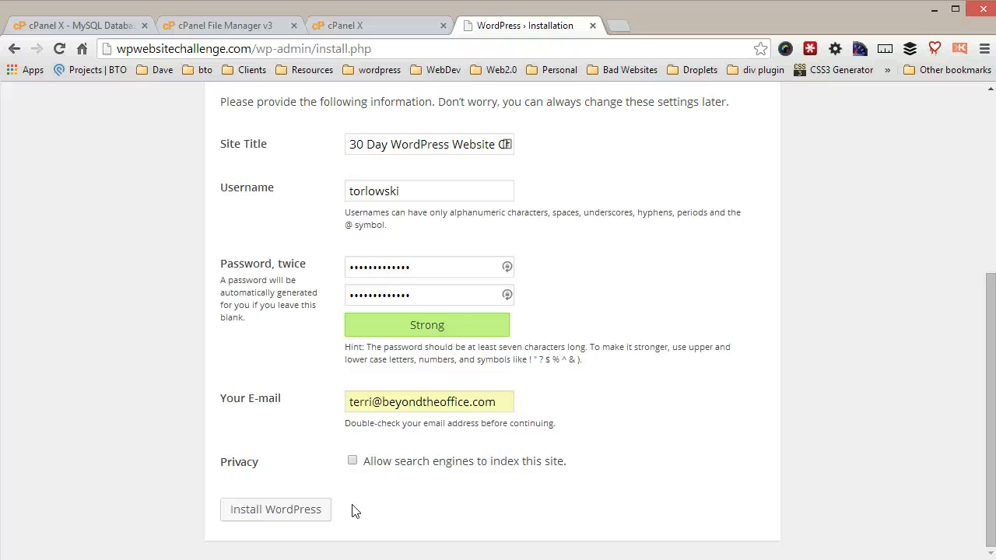
{"action": "left_click", "coordinate": [314, 511]}
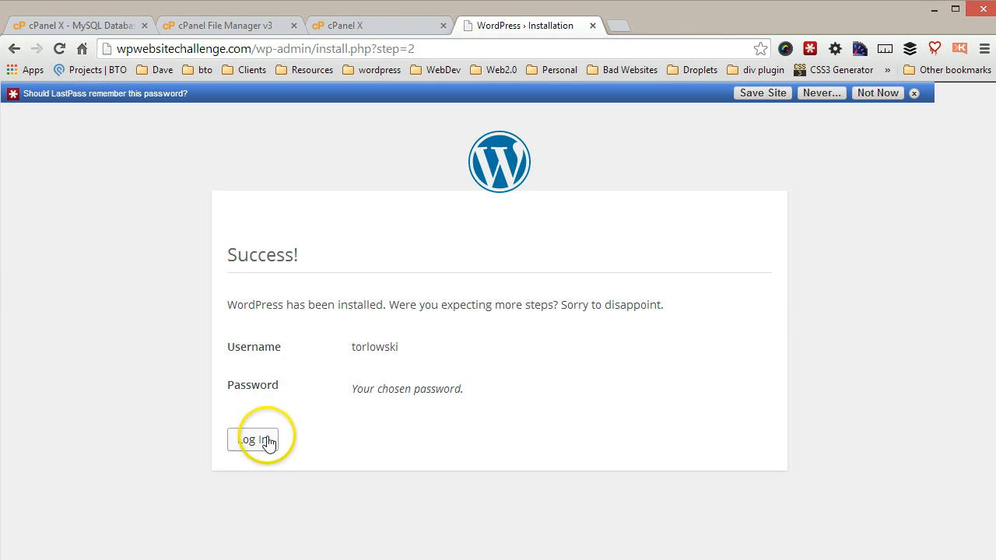
- Sign in on wp-login.php with the new admin username and password to open the Dashboard
{"action": "left_click", "coordinate": [265, 442]}
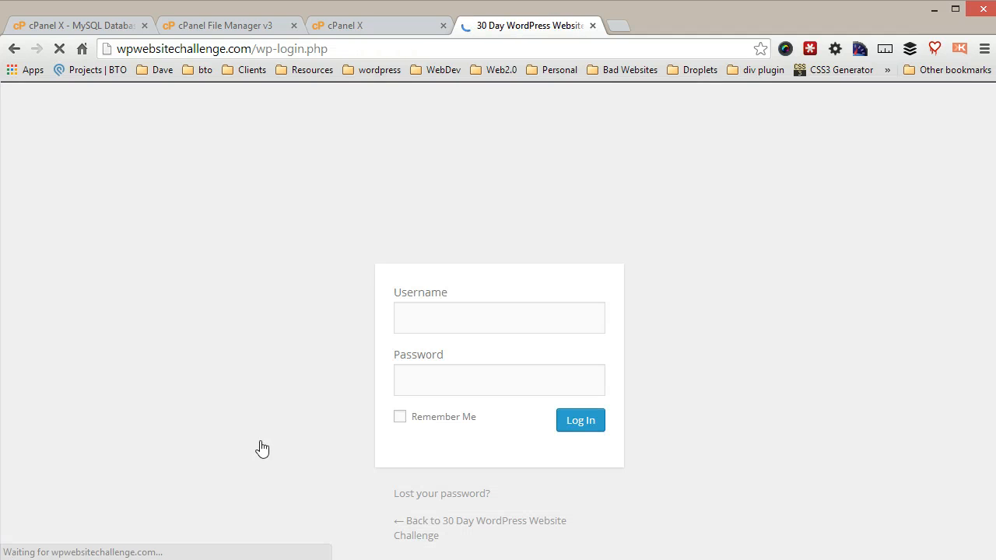
{"action": "left_click", "coordinate": [475, 332]}
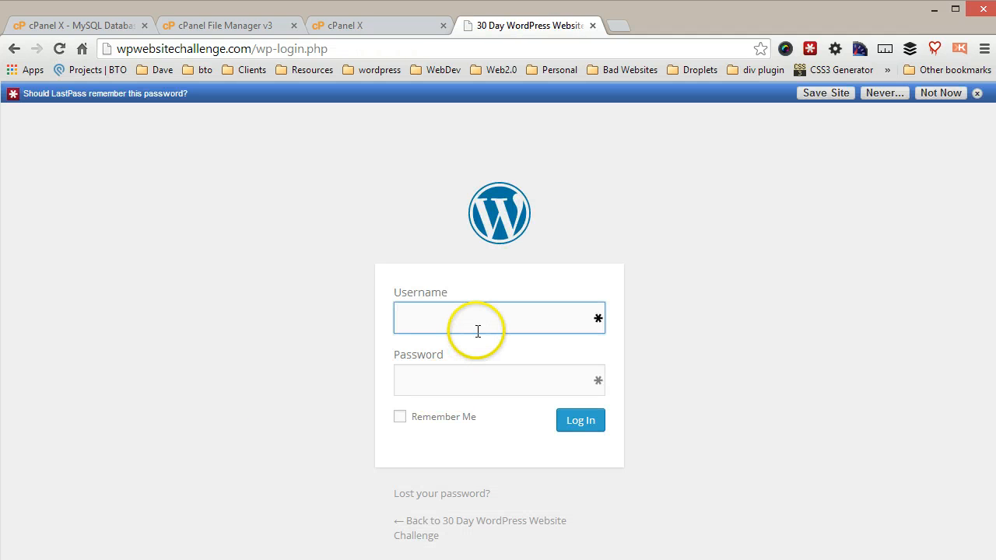
{"action": "type", "text": "torlowski"}
{"action": "key", "text": "Tab"}
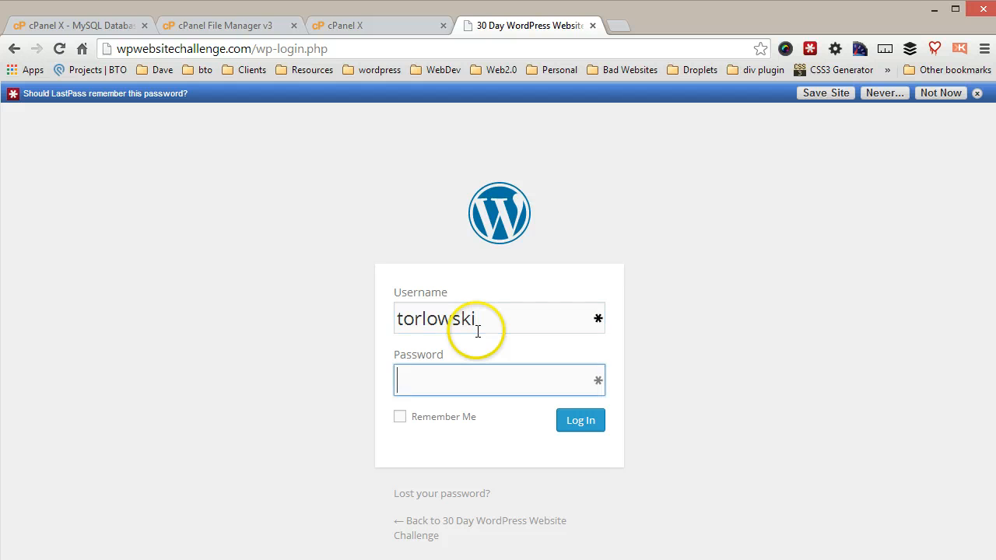
{"action": "type", "text": "•••••••••••••"}
{"action": "left_click", "coordinate": [563, 421]}
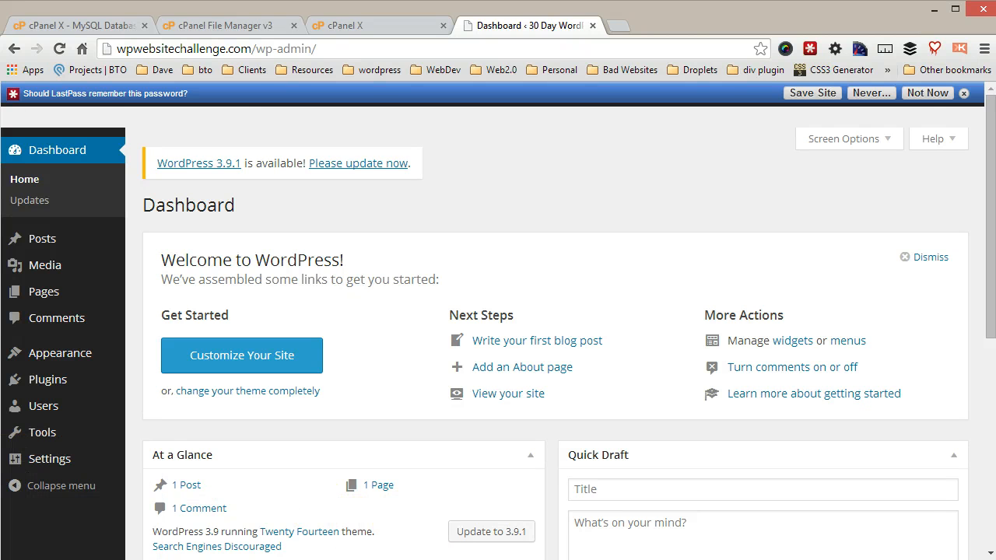
{"action": "left_click", "coordinate": [23, 558]}
{"action": "left_click", "coordinate": [31, 555]}
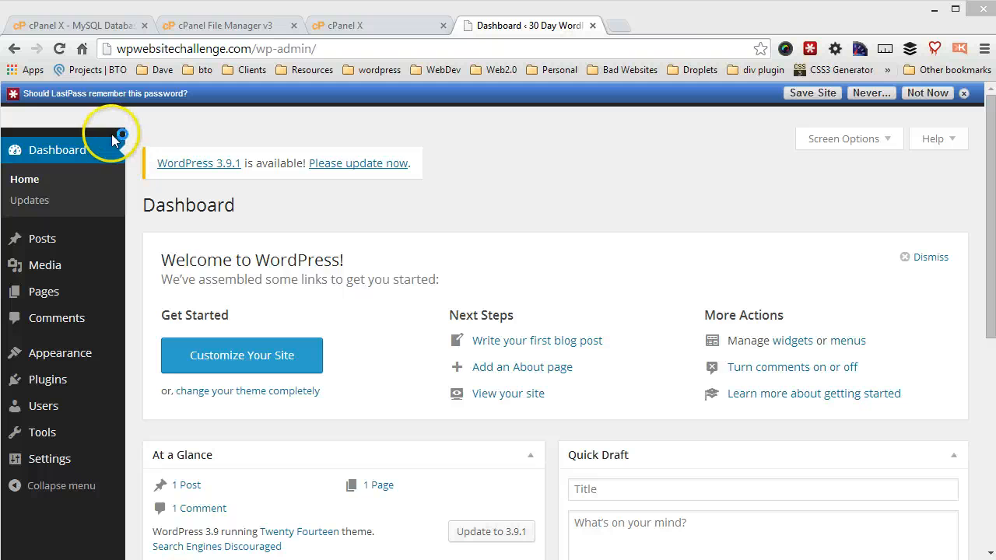
{"action": "key", "text": "alt+Tab"}
{"action": "key", "text": "alt+Tab"}
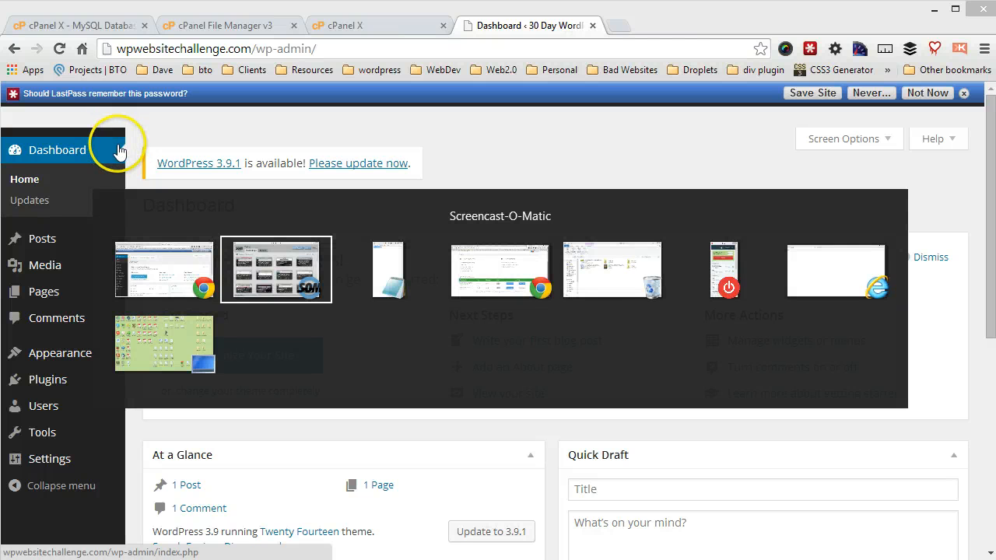
{"action": "key", "text": "alt+Tab"}
{"action": "key", "text": "alt+Tab"}
{"action": "key", "text": "alt+Tab"}
{"action": "key", "text": "alt+Tab"}
{"action": "key", "text": "alt+Tab"}
{"action": "key", "text": "alt+Tab"}
{"action": "key", "text": "alt+Tab"}
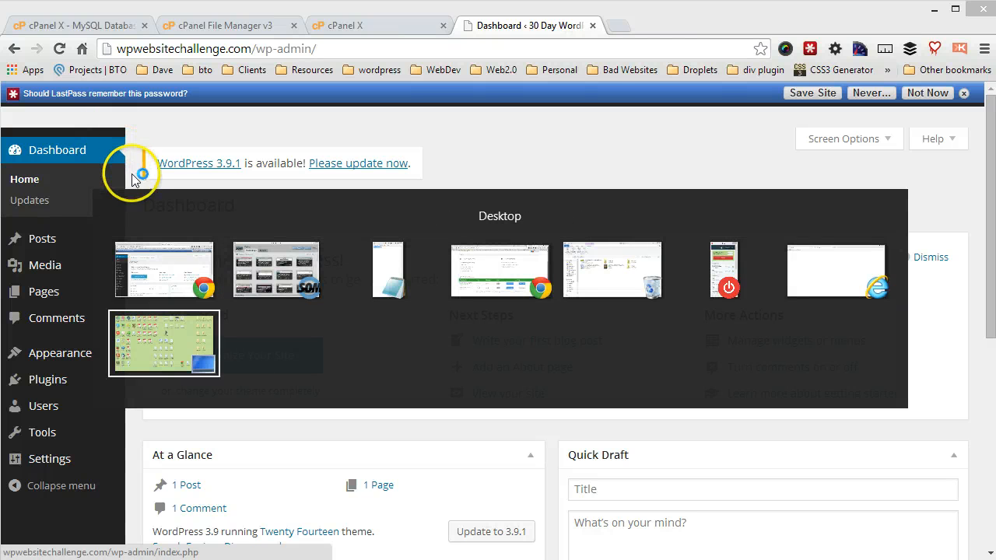
{"action": "left_click", "coordinate": [262, 281]}
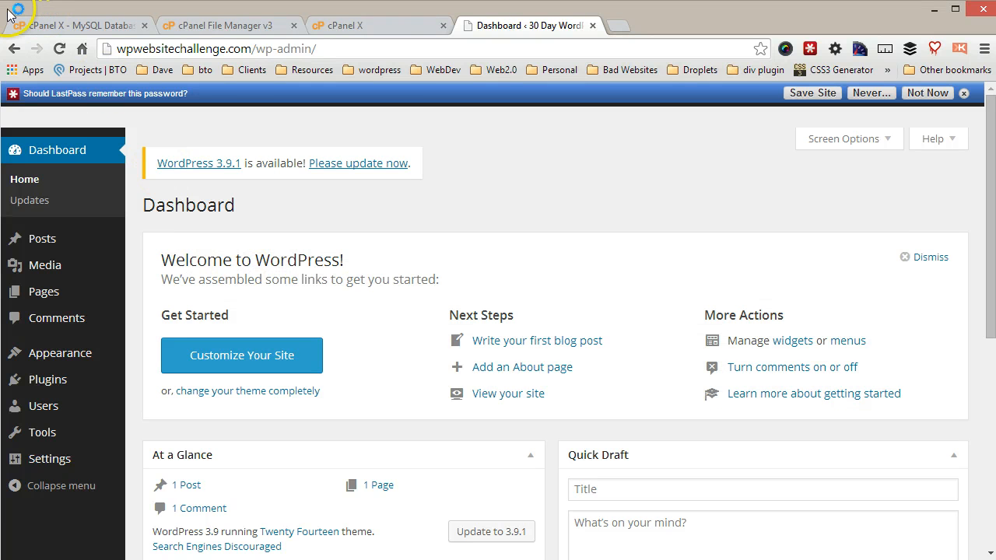